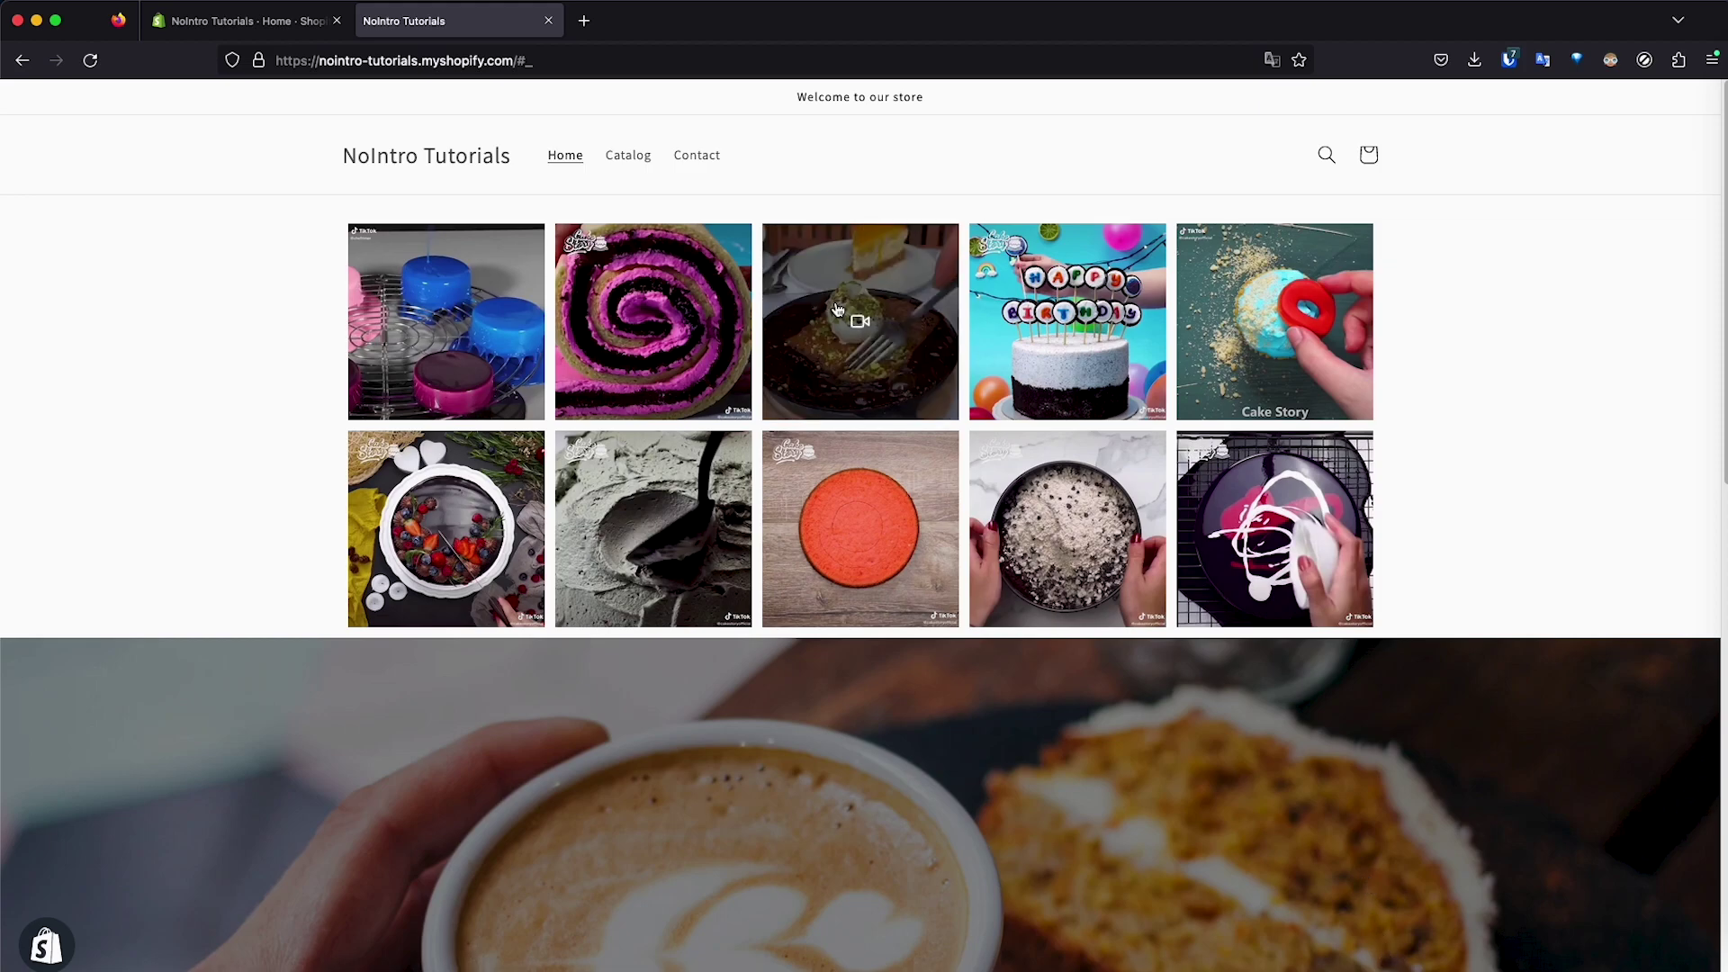
# Preview the first post and the birthday cake post in the storefront feed popups
pyautogui.click(483, 330)
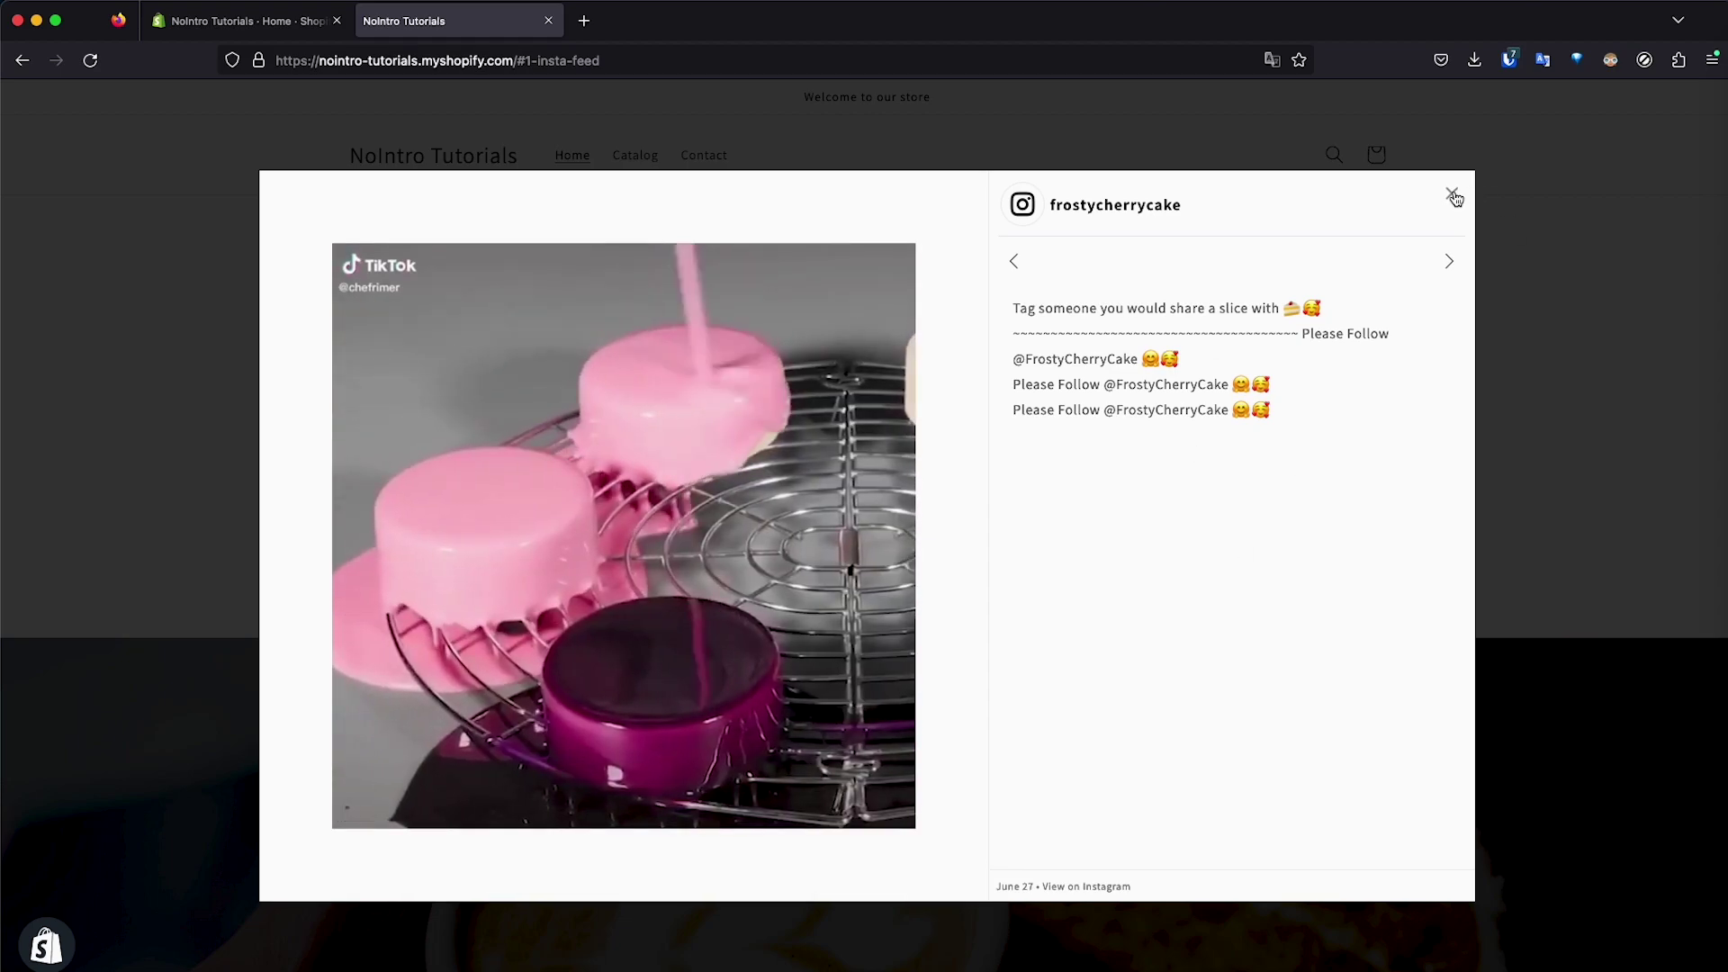
pyautogui.click(1452, 193)
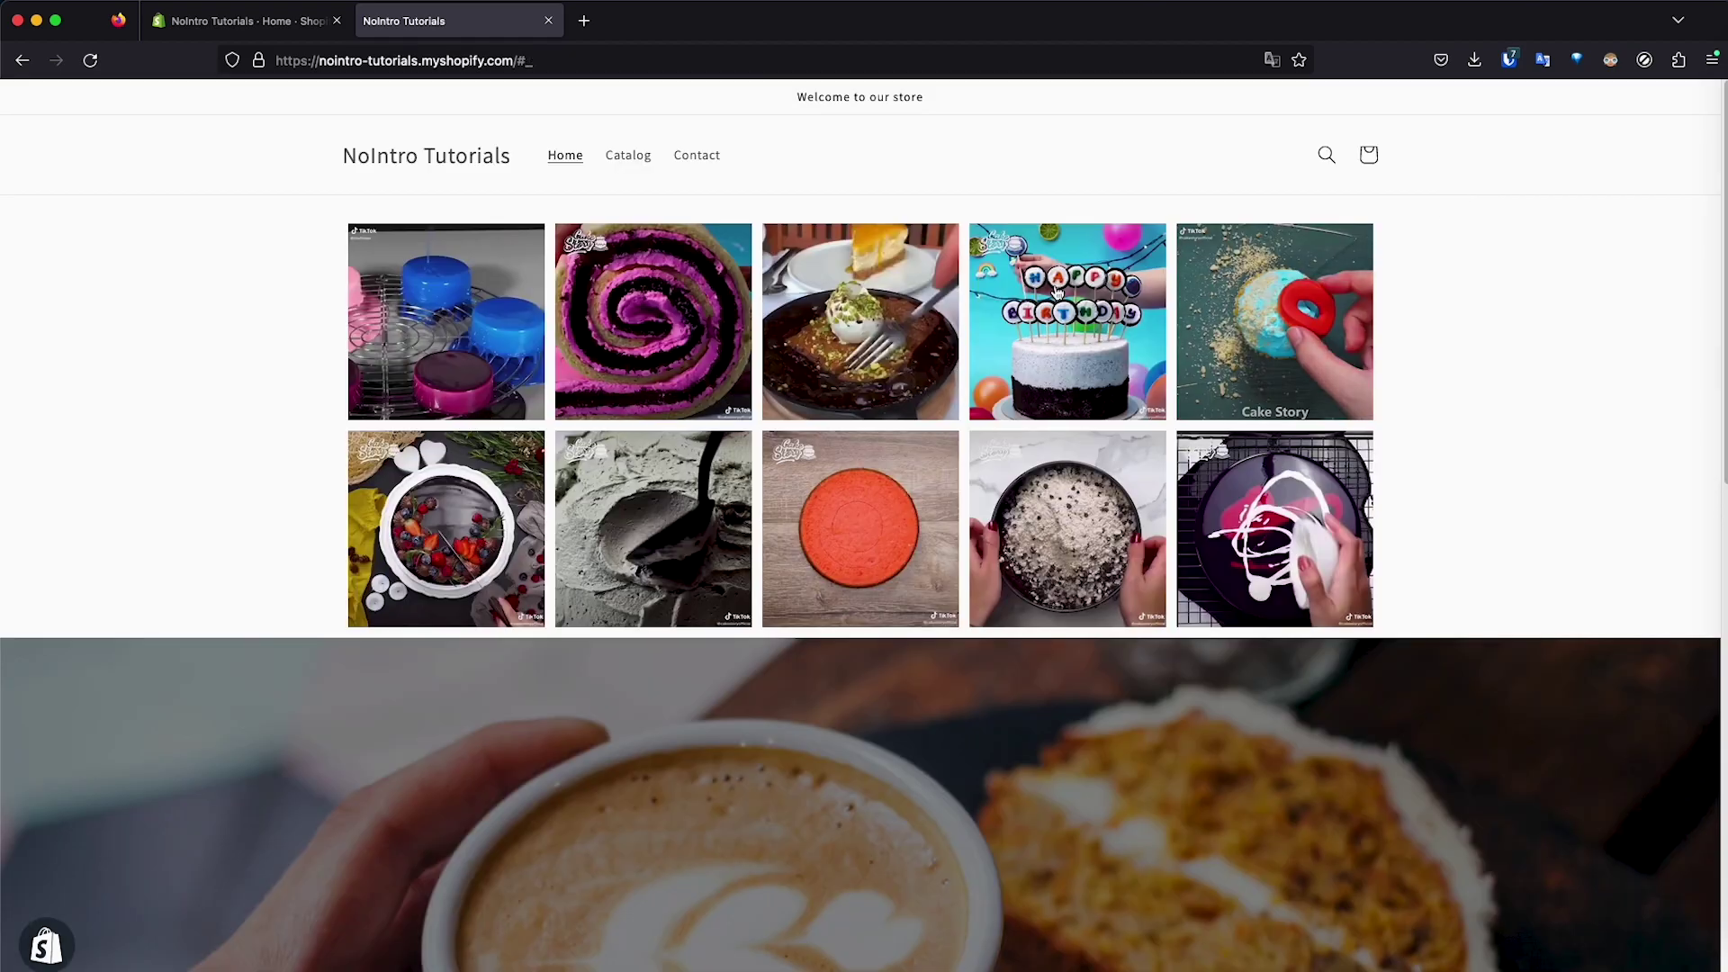
pyautogui.click(1035, 338)
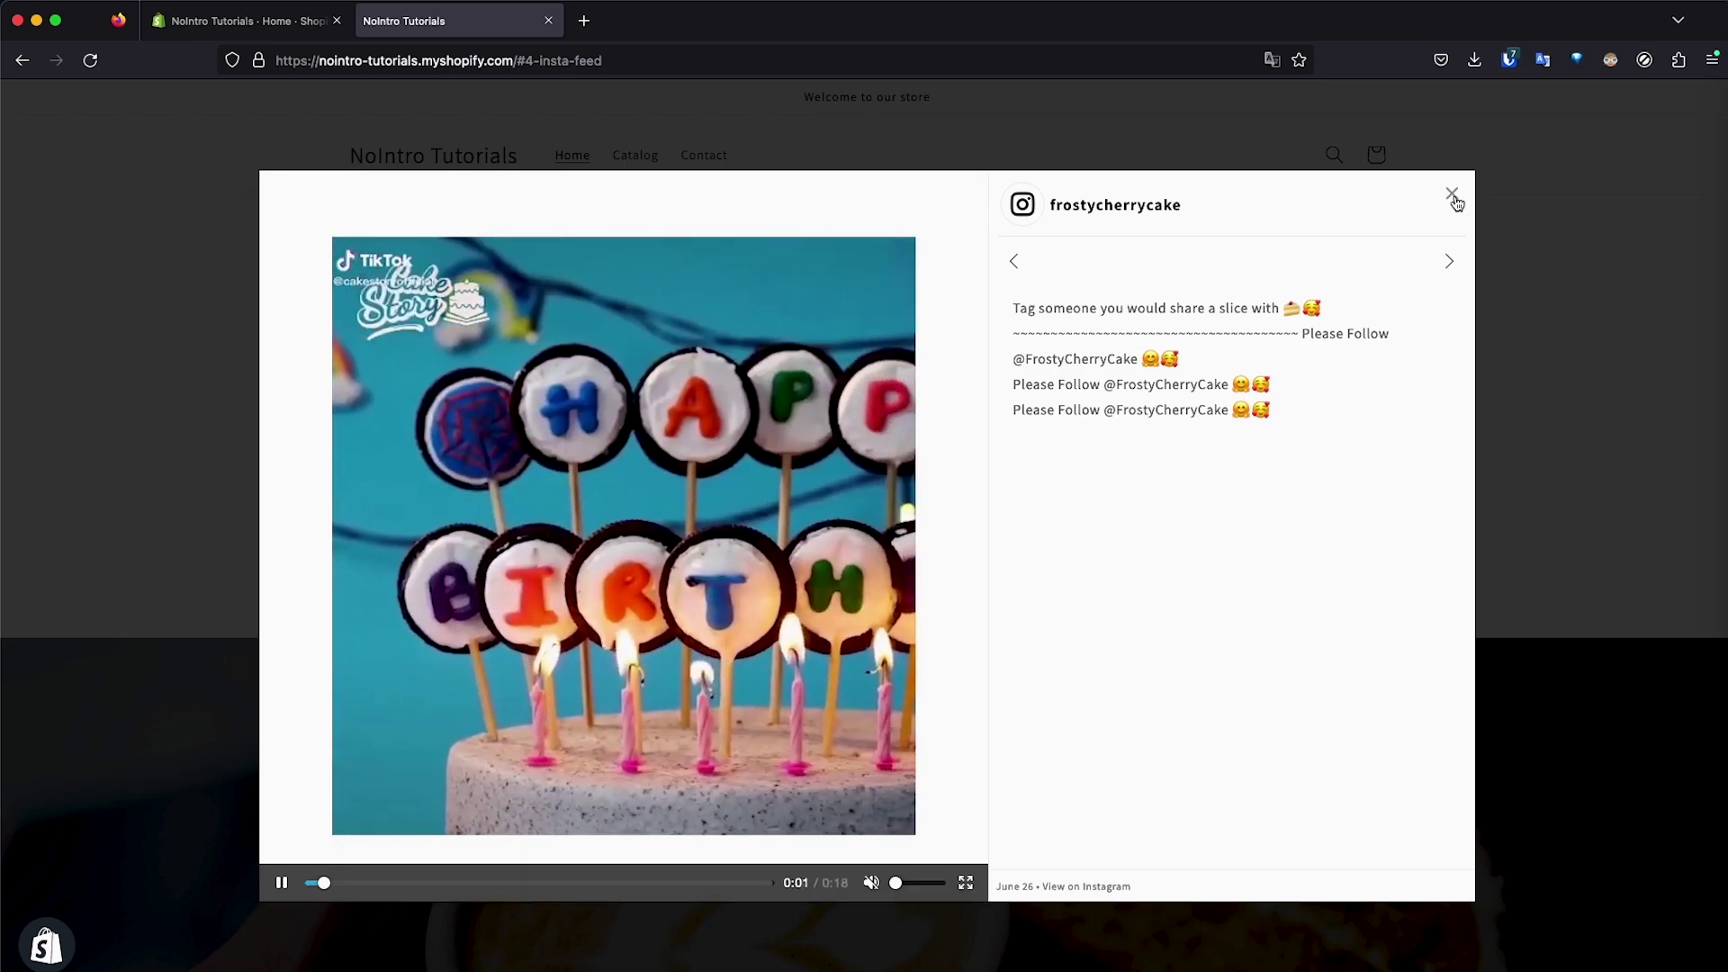
pyautogui.click(1451, 194)
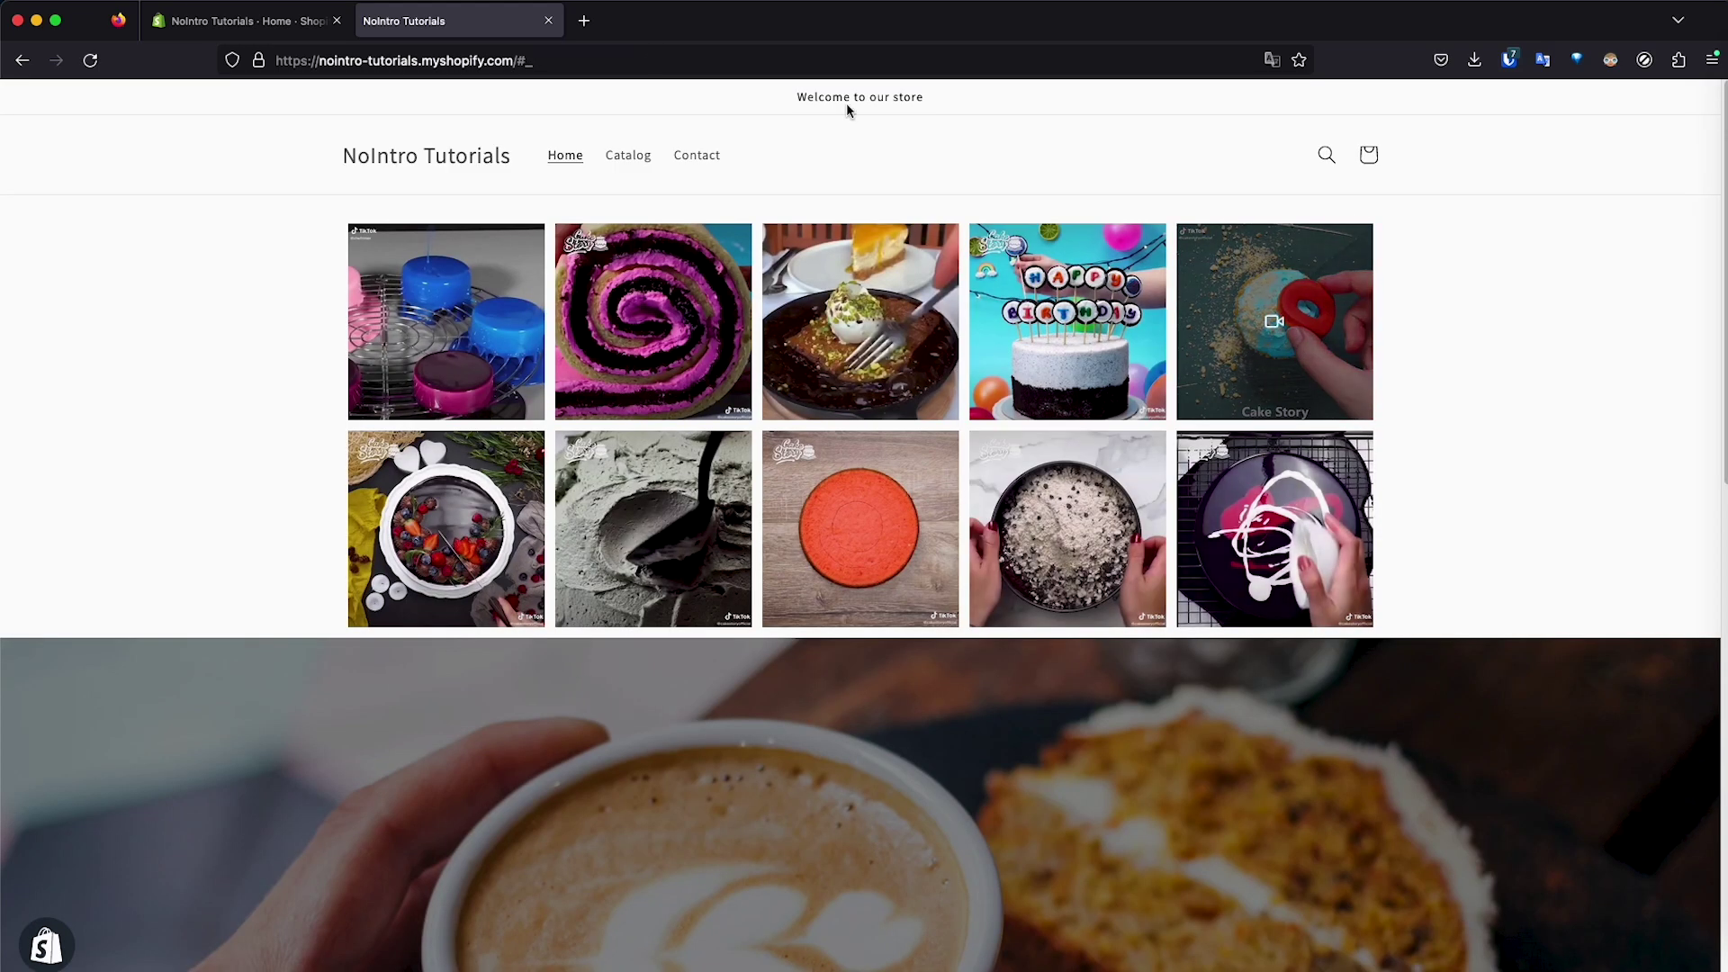
# From the store admin's Add apps, search 'instafeed' and open the Instafeed - Instagram Feed page
pyautogui.click(294, 28)
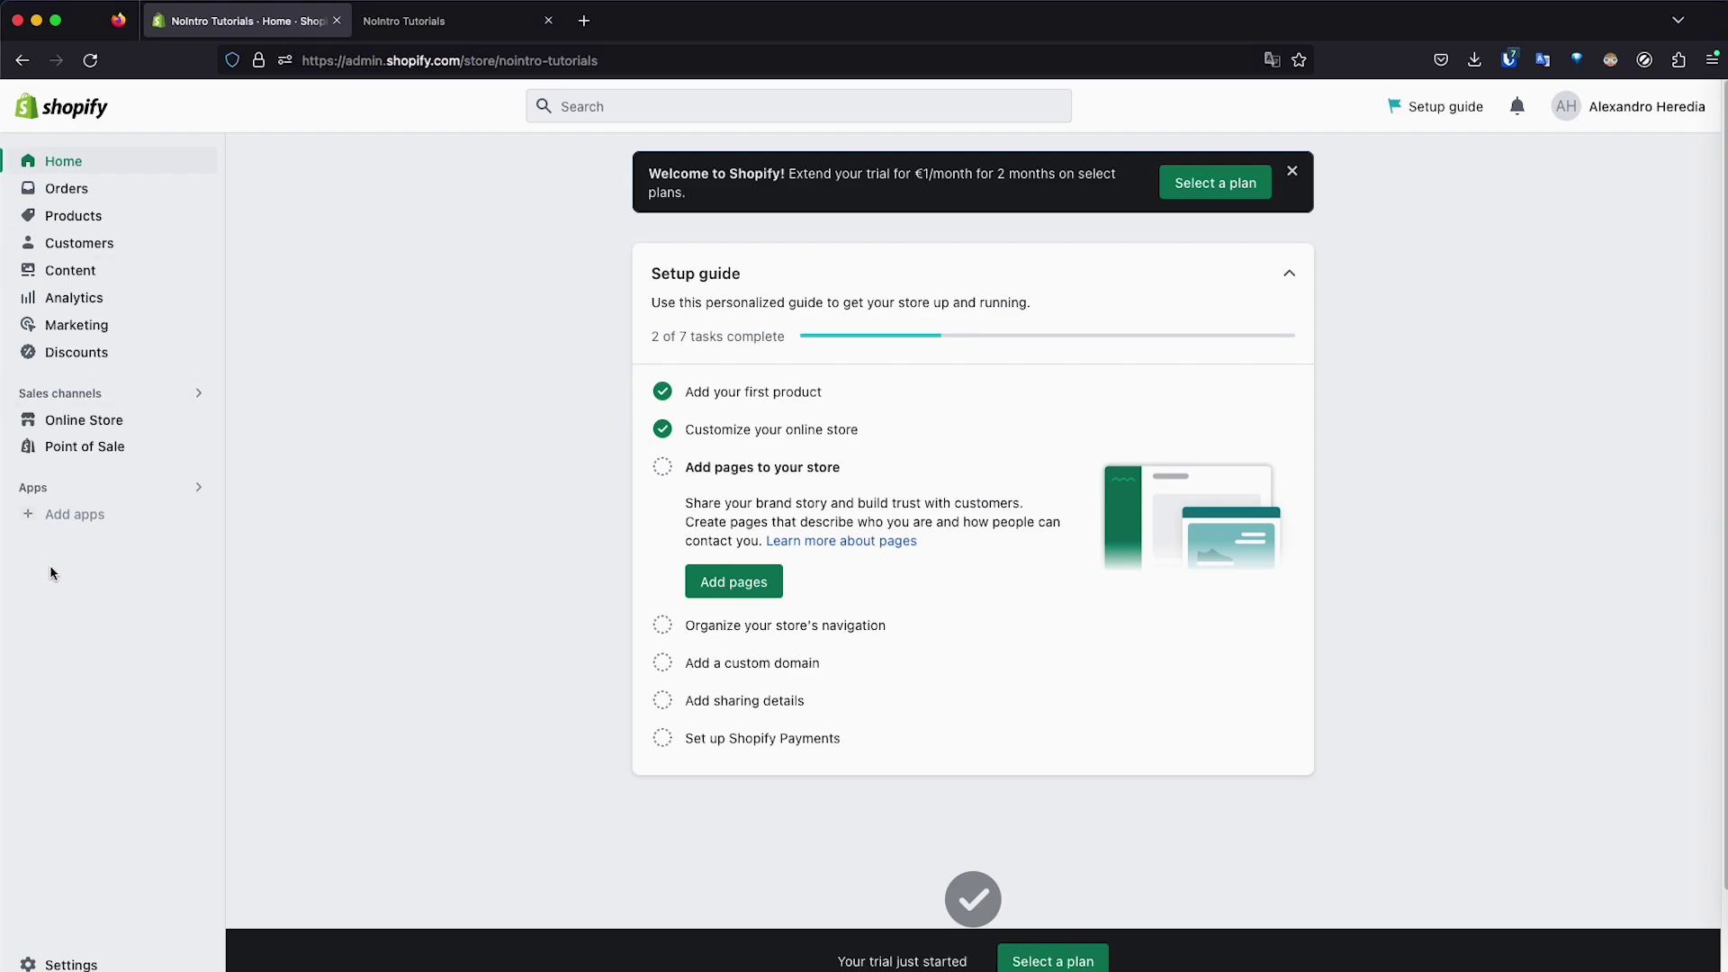
pyautogui.click(78, 513)
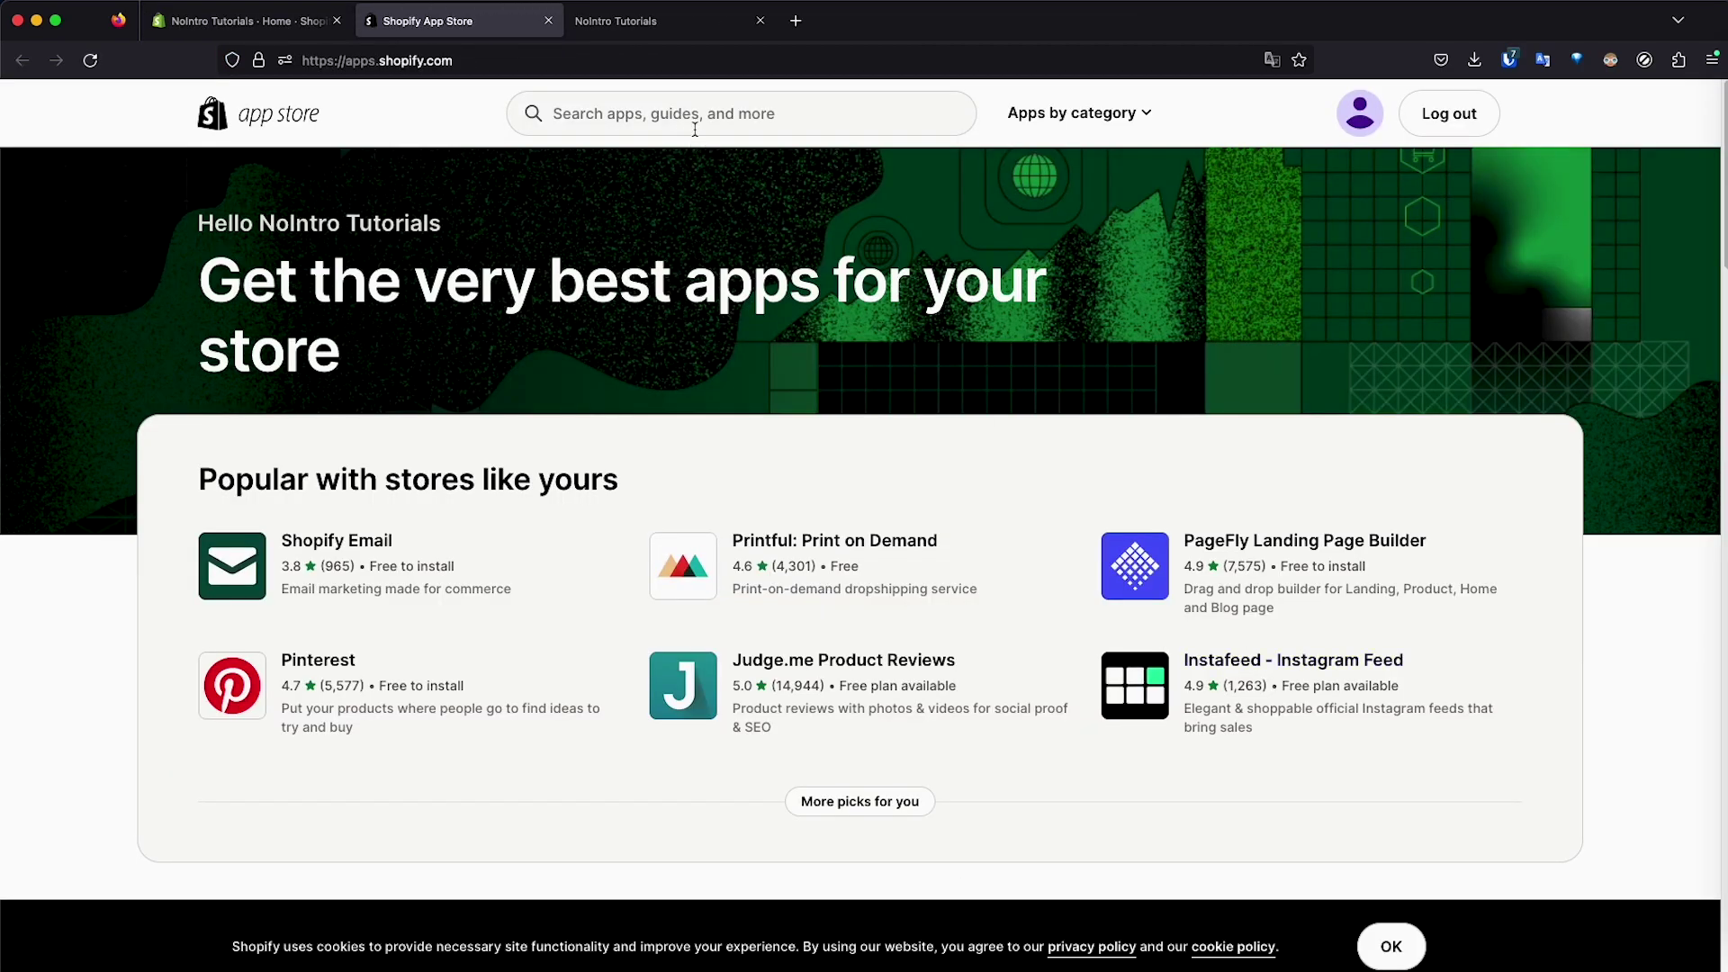
pyautogui.click(688, 116)
pyautogui.write('instafeed')
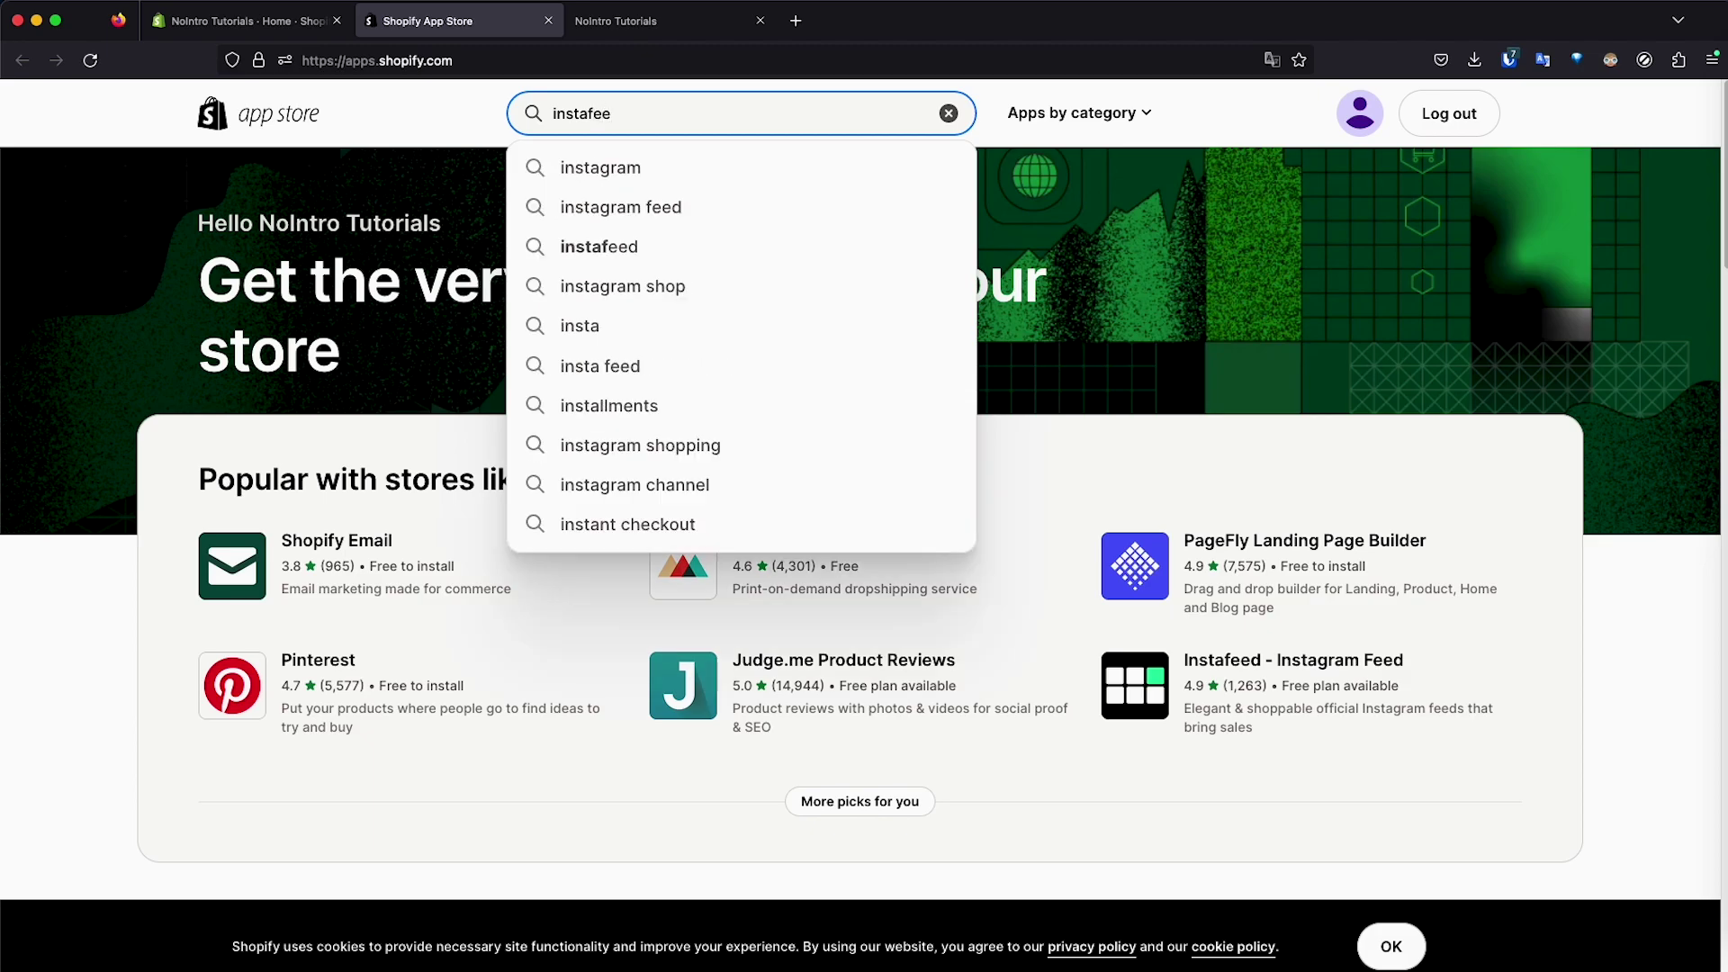
pyautogui.press('Return')
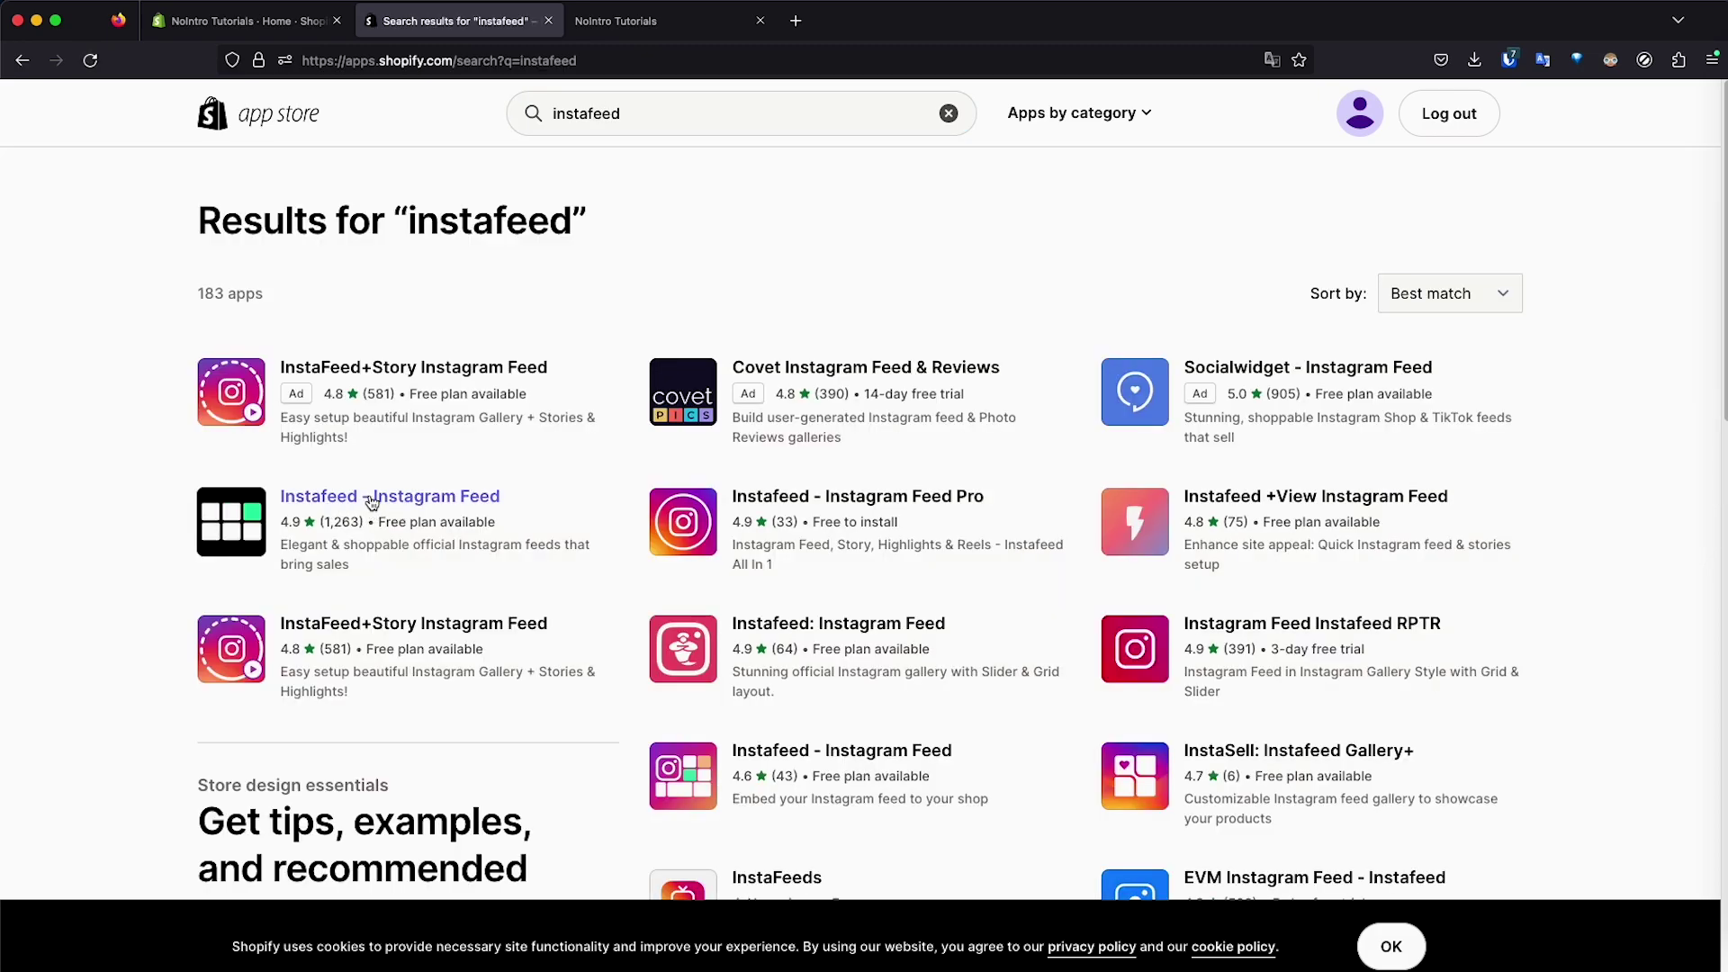
pyautogui.click(379, 501)
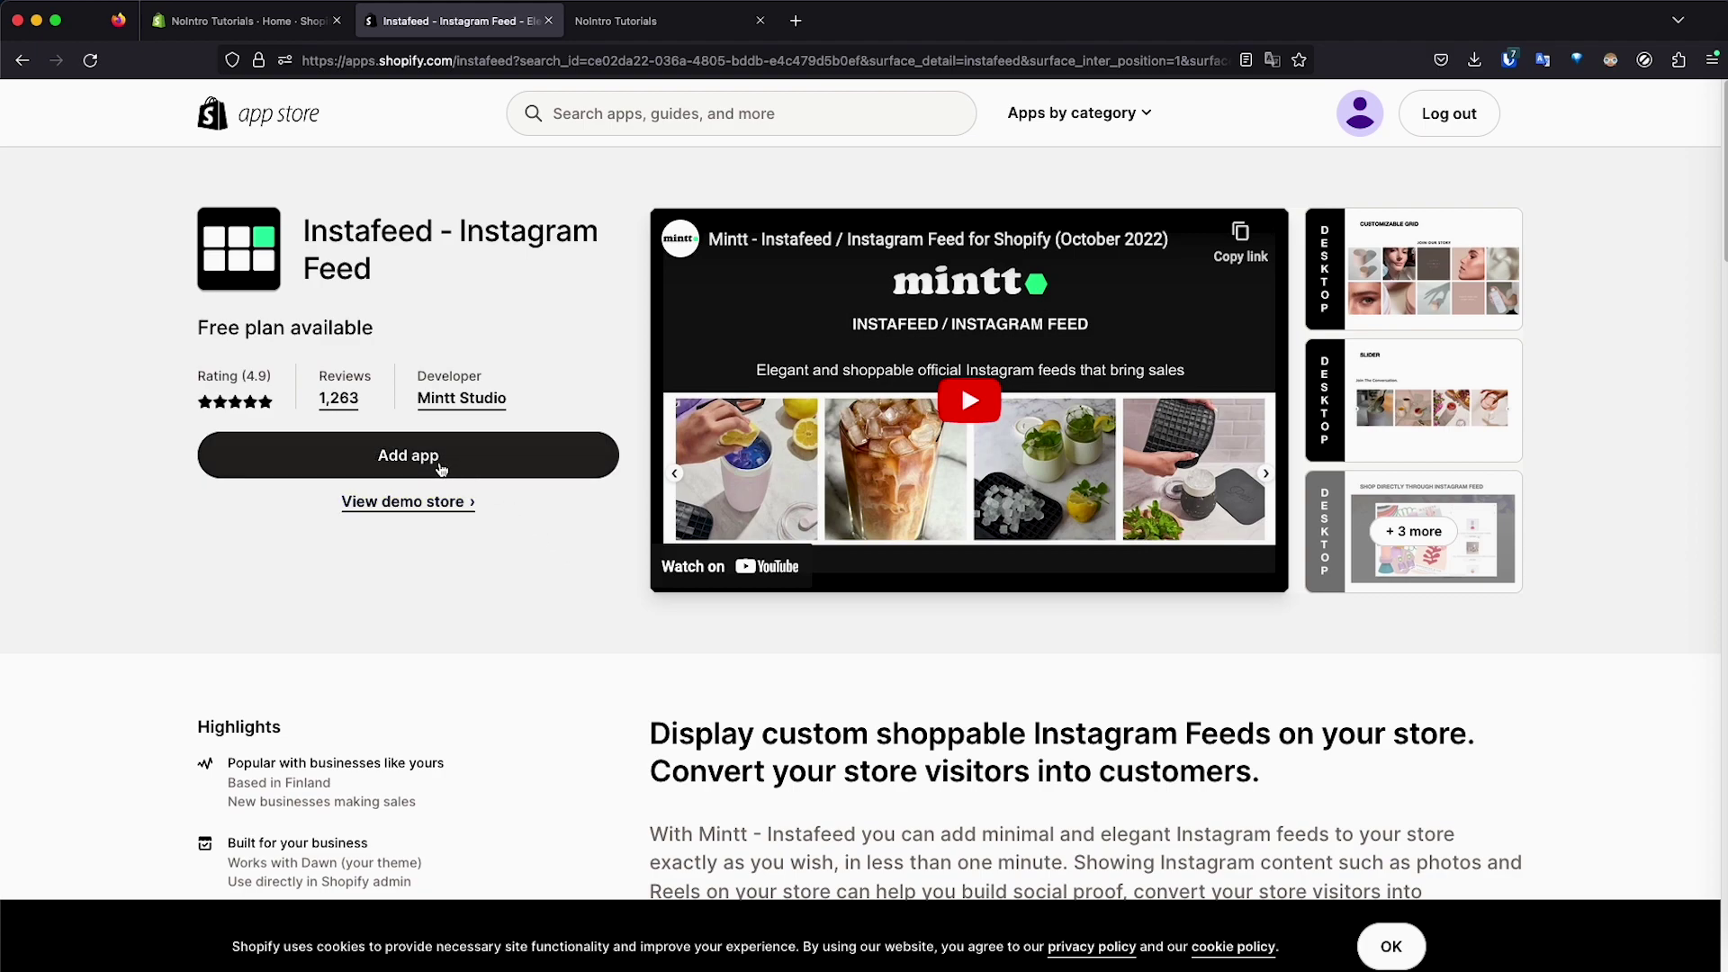
# Add Instafeed, review its requested permissions, and install the app
pyautogui.click(438, 467)
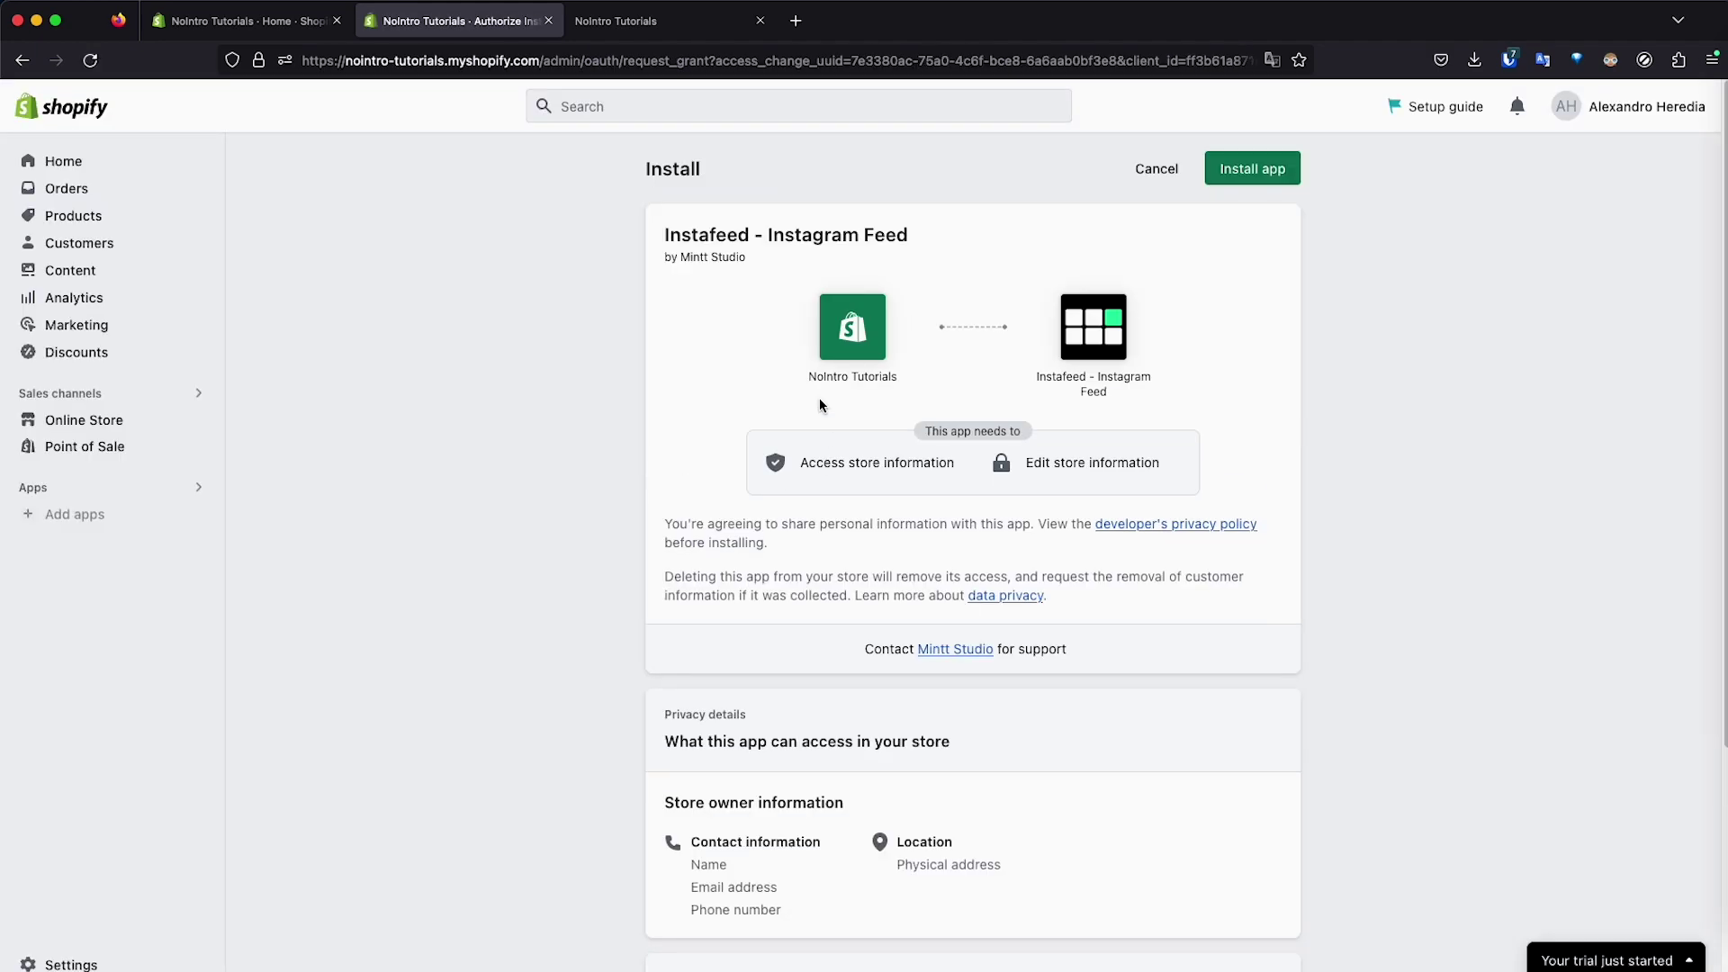
pyautogui.scroll(-4, 842, 457)
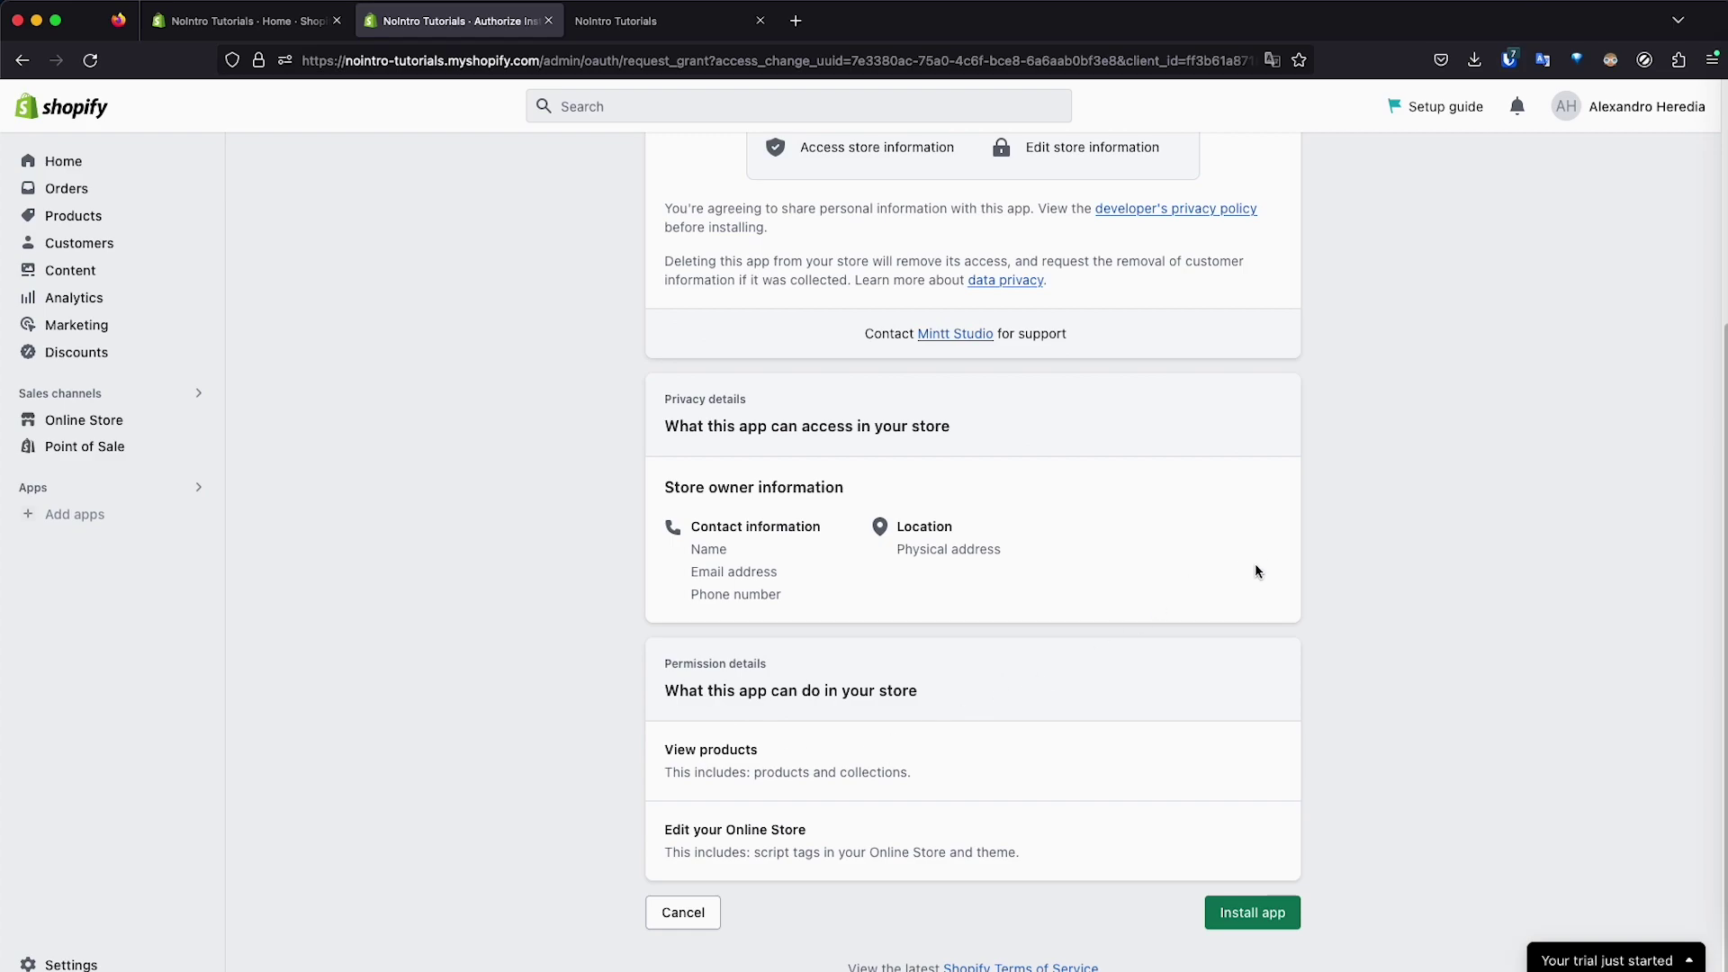
pyautogui.scroll(4, 1258, 572)
pyautogui.click(1239, 171)
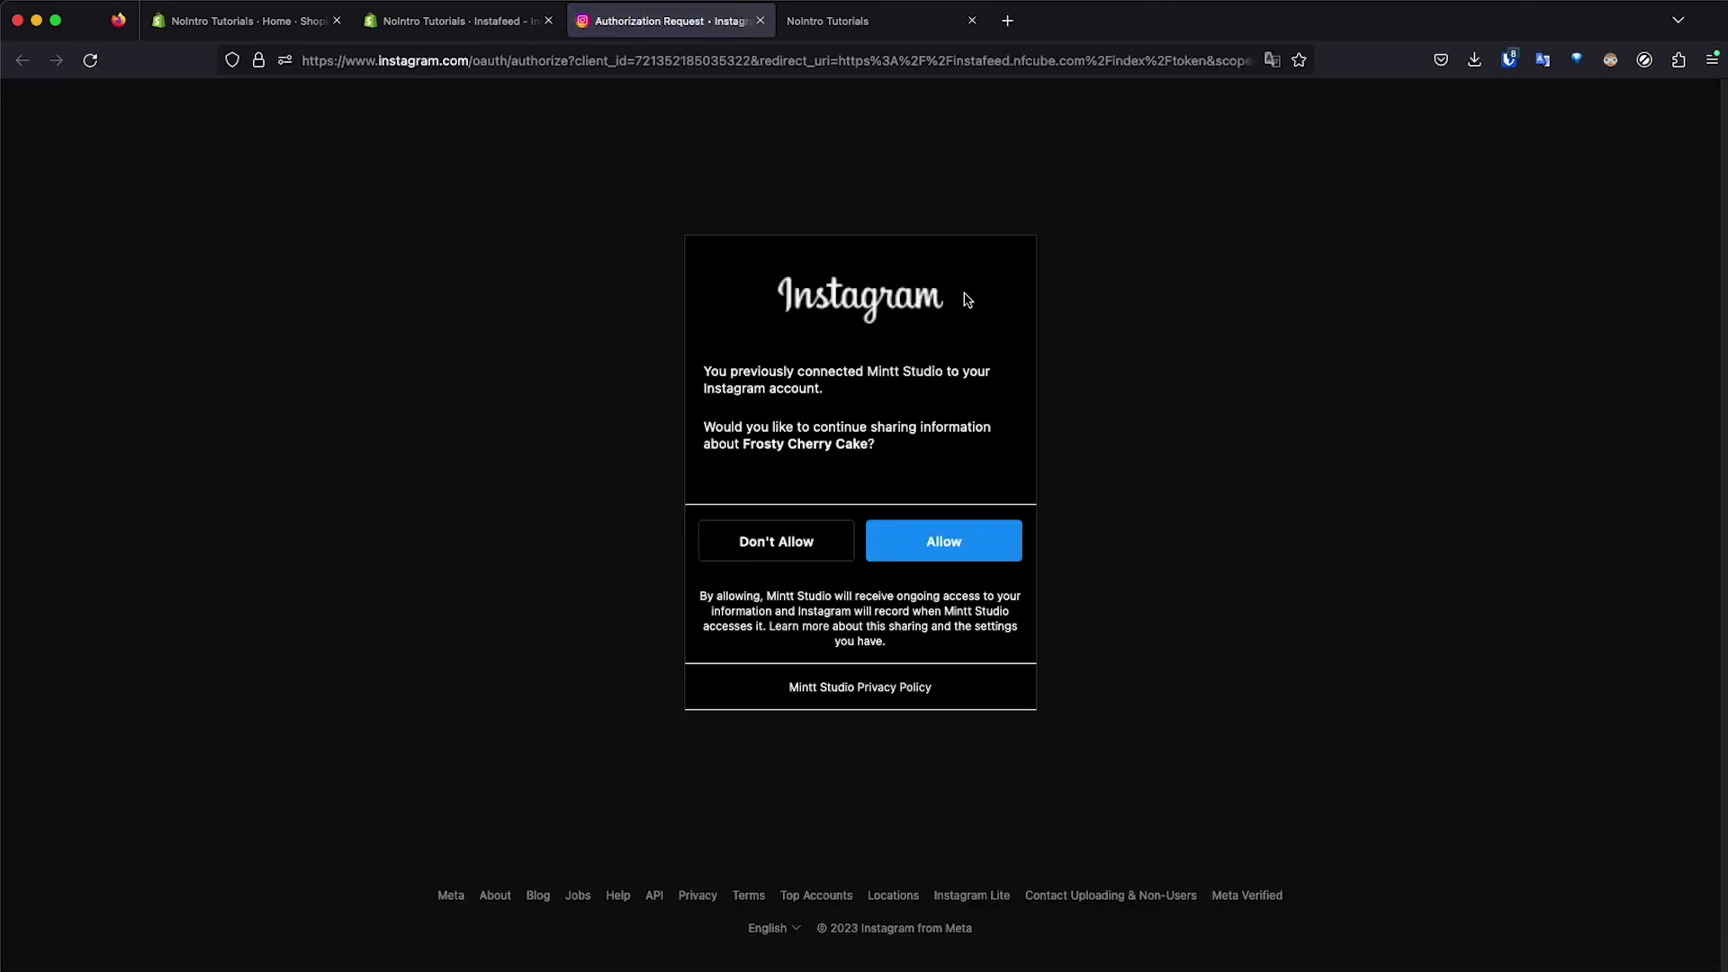
# Allow Mintt Studio access to the Instagram account on the authorization page
pyautogui.moveTo(762, 443); pyautogui.dragTo(872, 444)
pyautogui.click(918, 462)
pyautogui.click(973, 549)
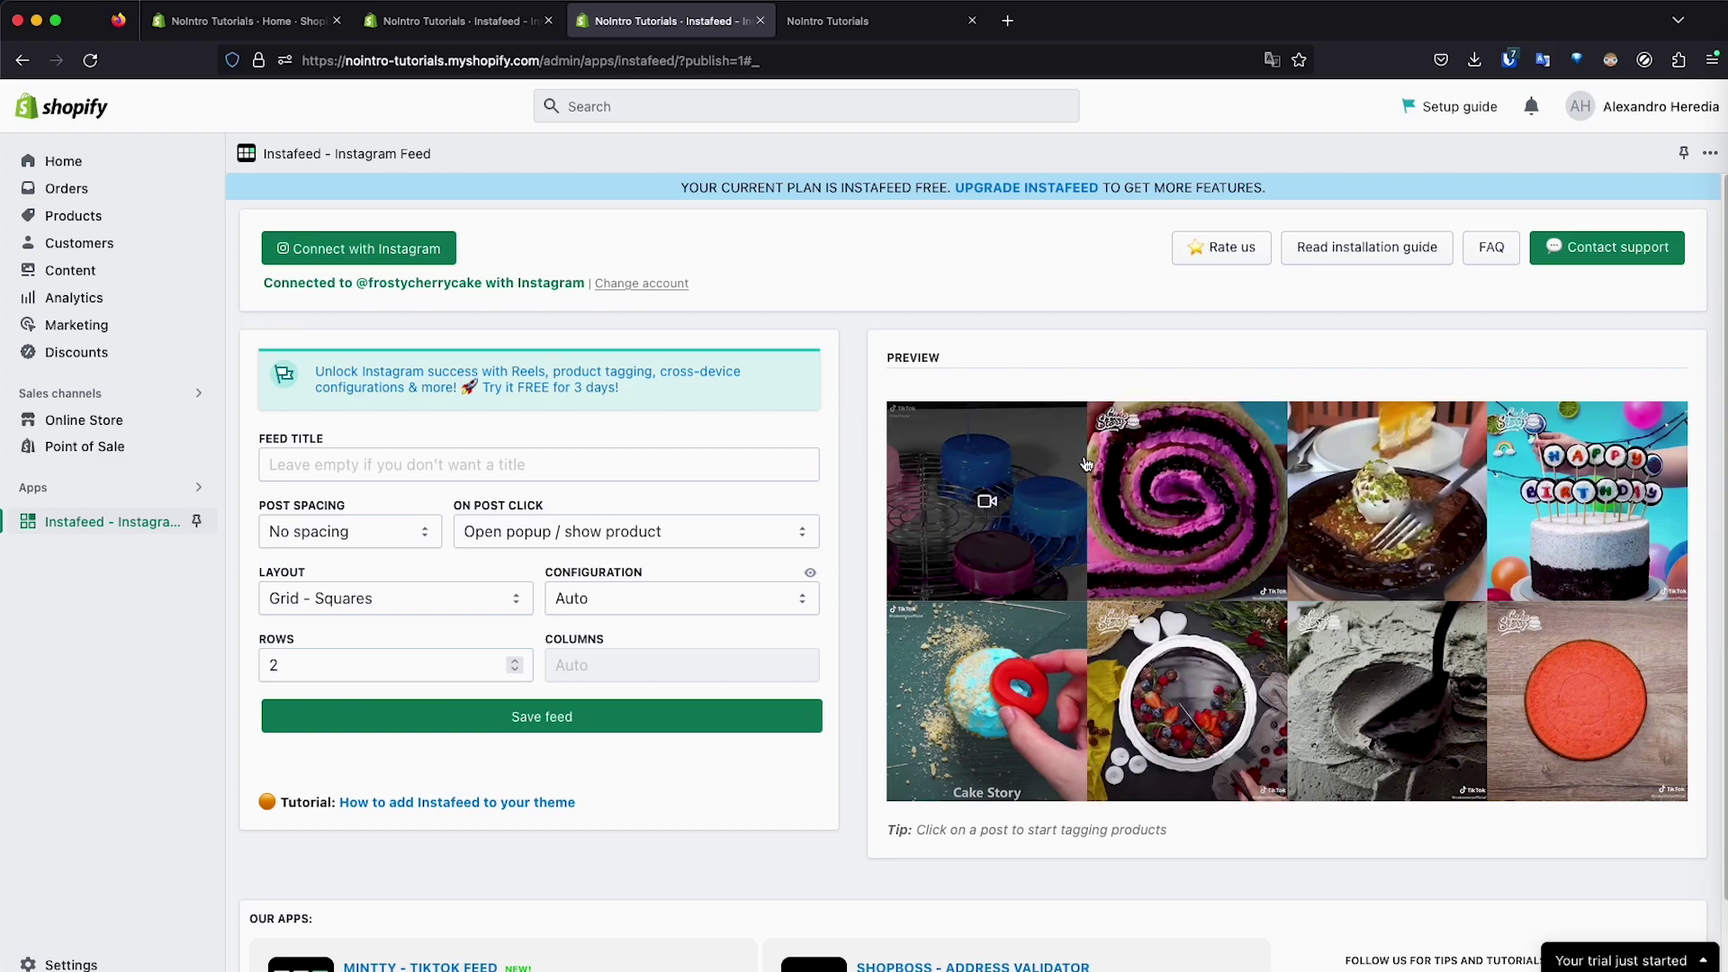
# Set Post Spacing to Medium and save, then change it to Small and save
pyautogui.click(423, 531)
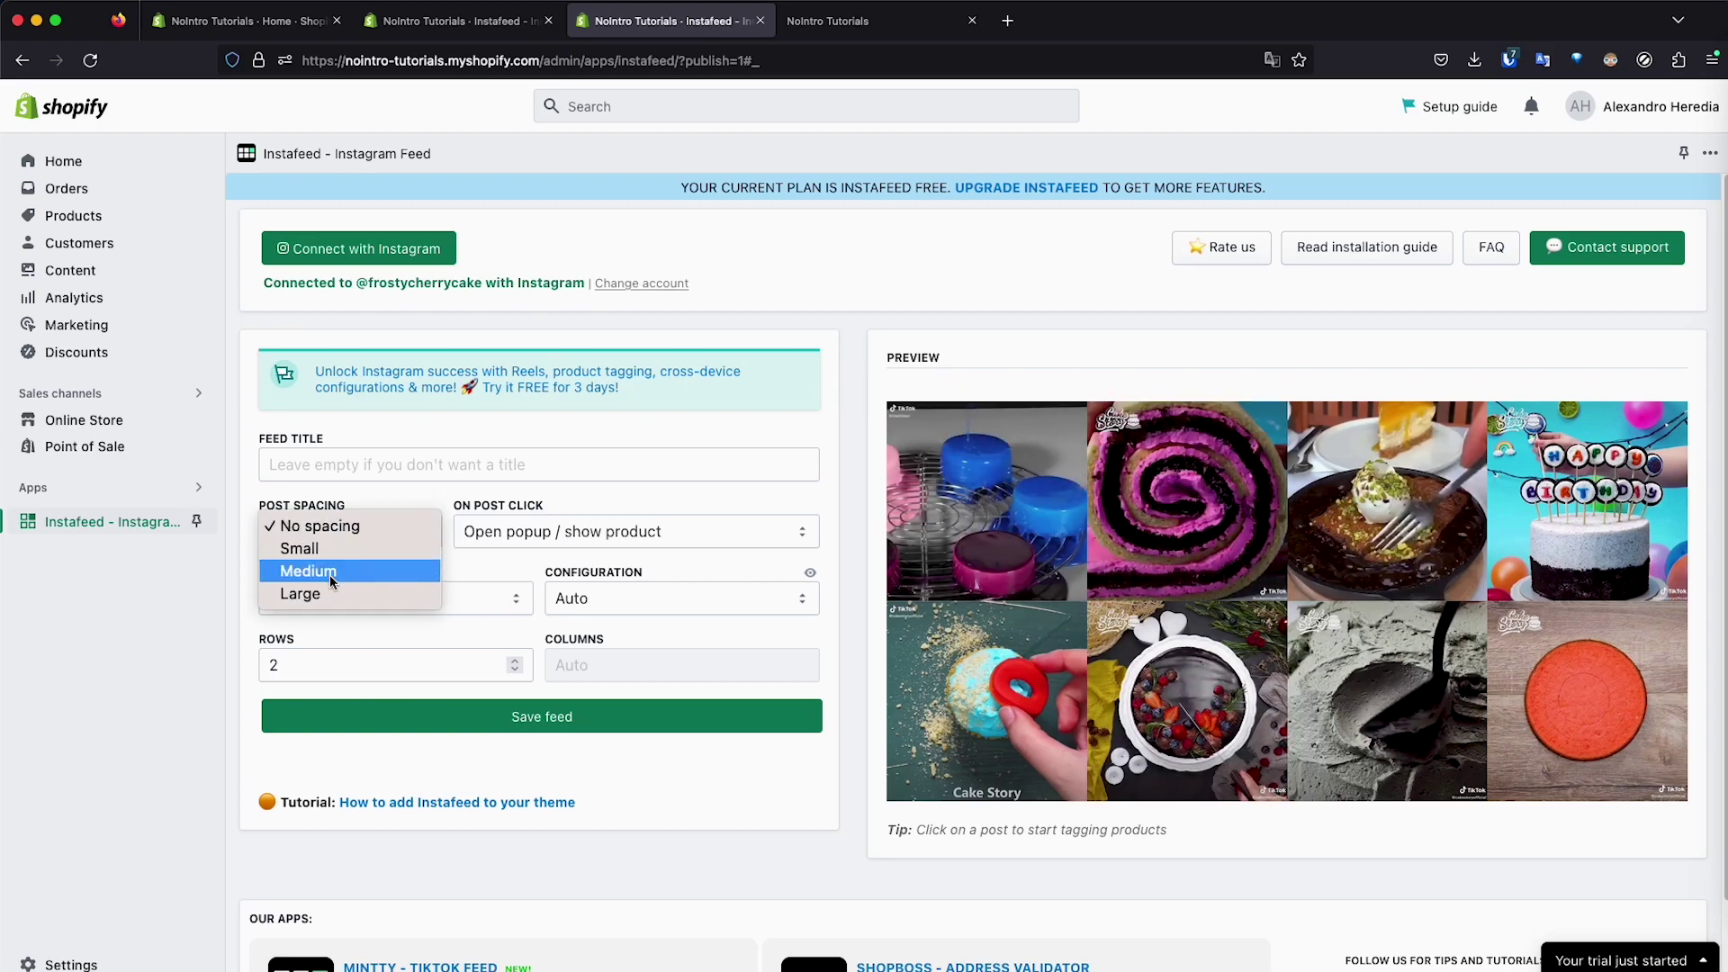
pyautogui.click(333, 572)
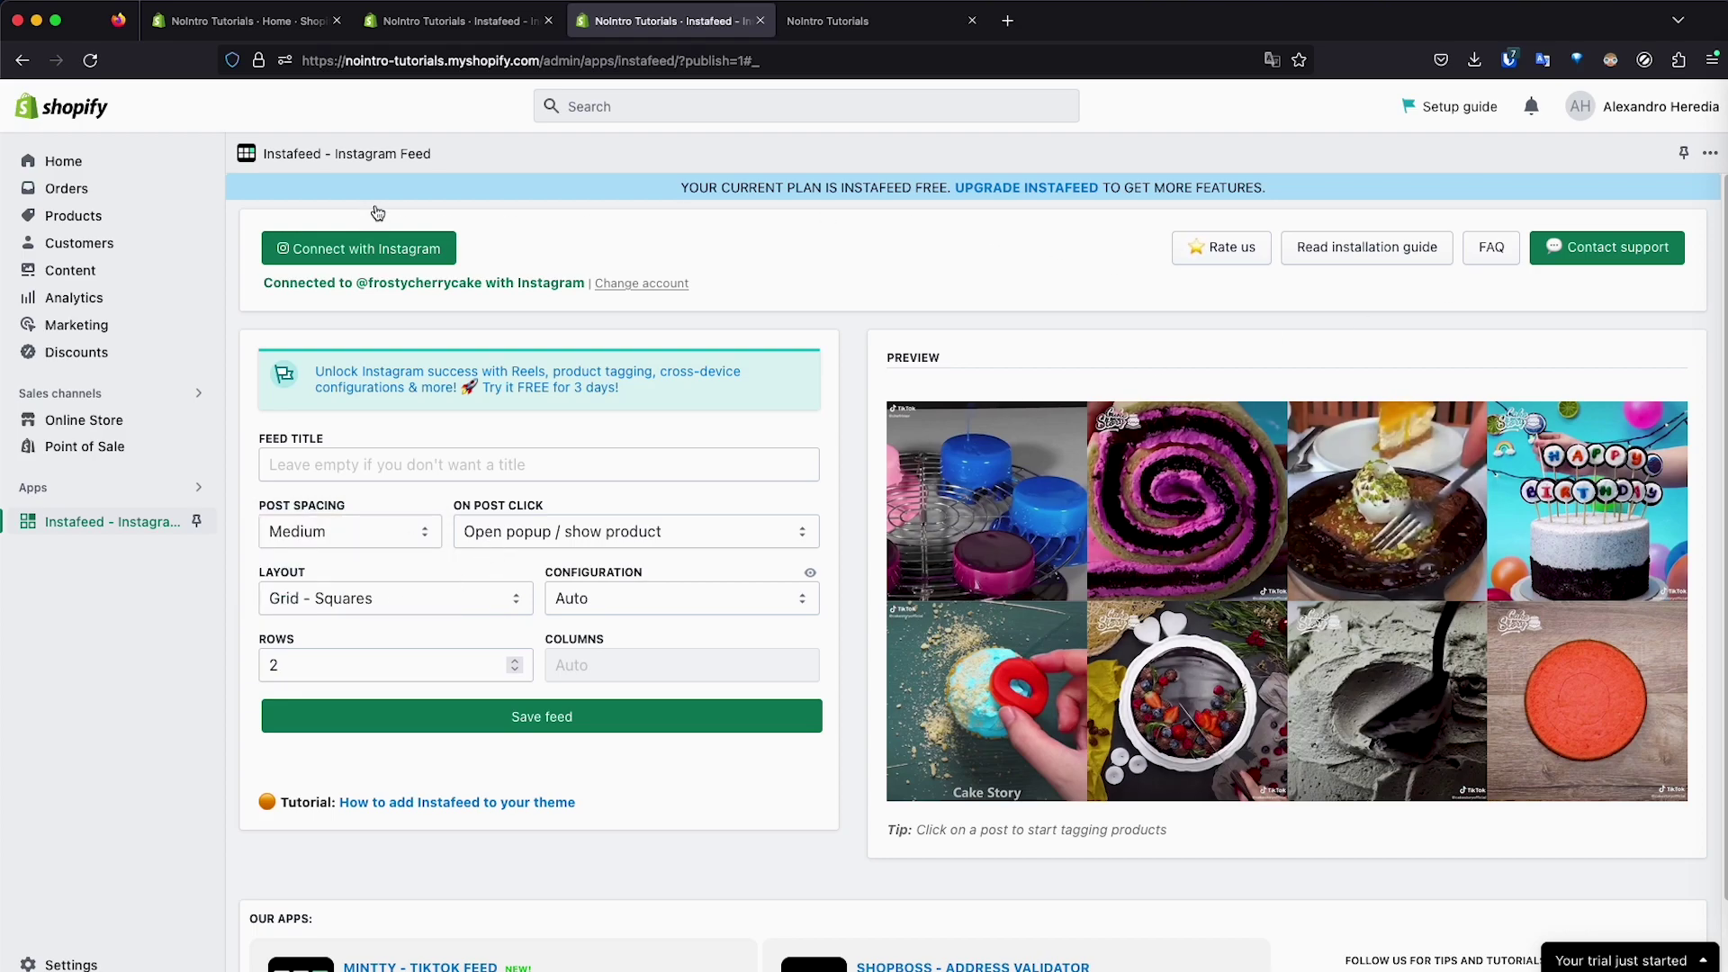
pyautogui.scroll(-1, 774, 639)
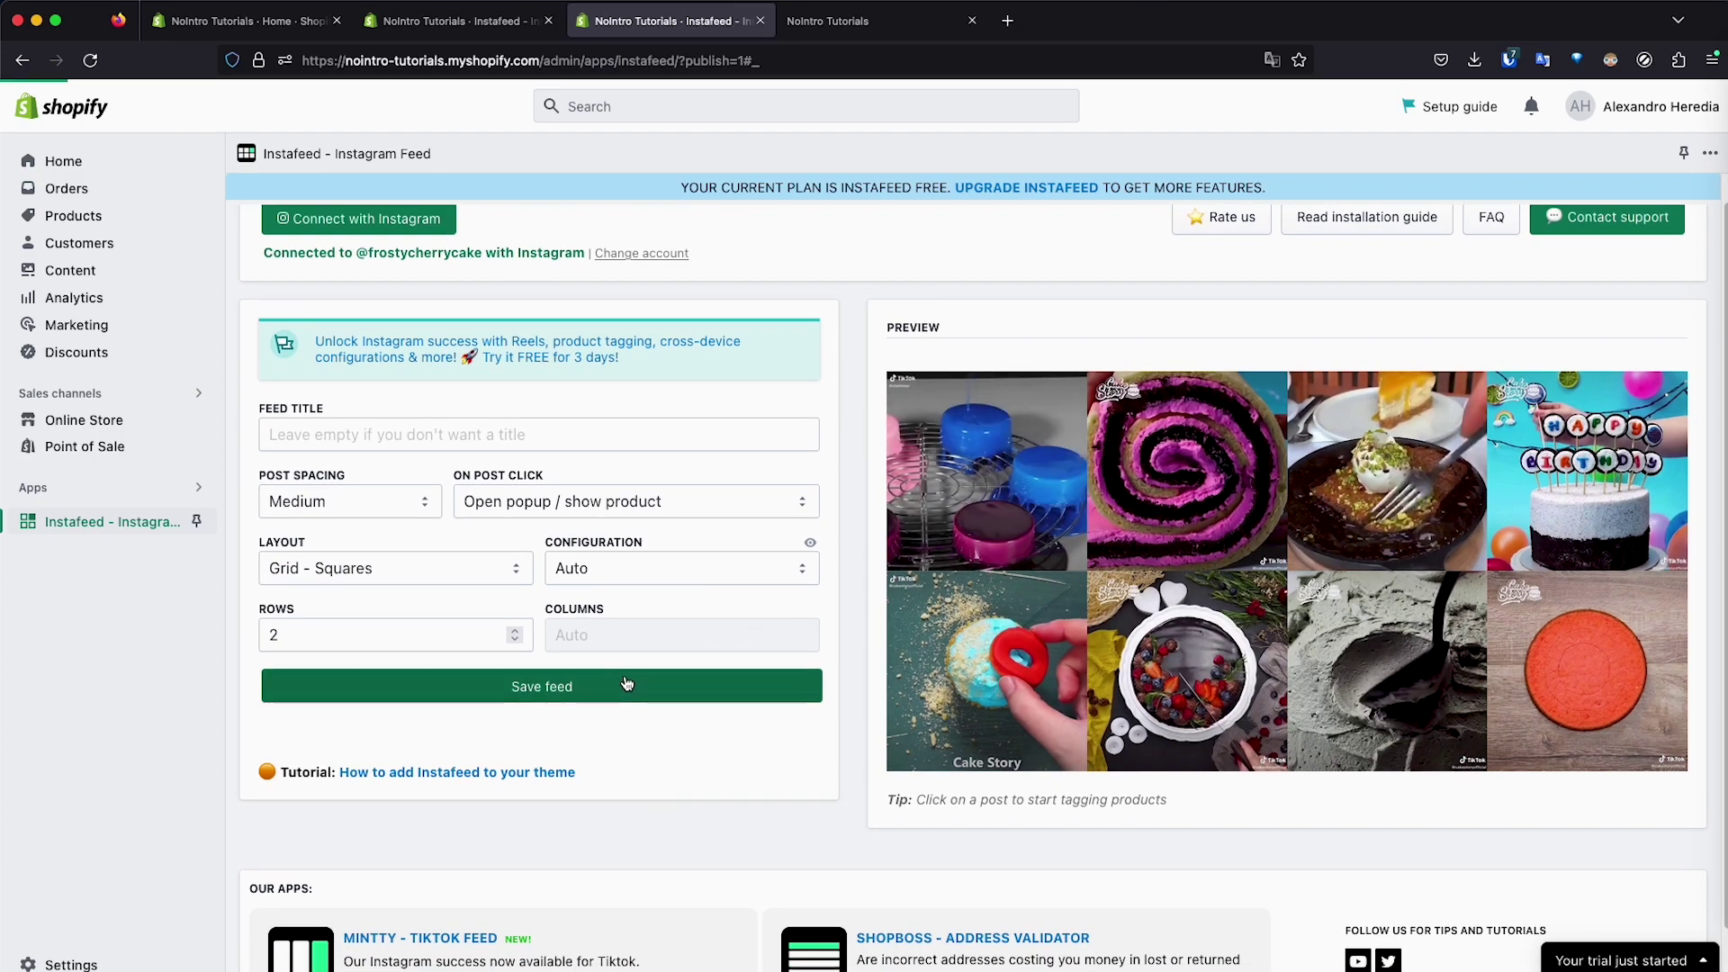
pyautogui.click(646, 686)
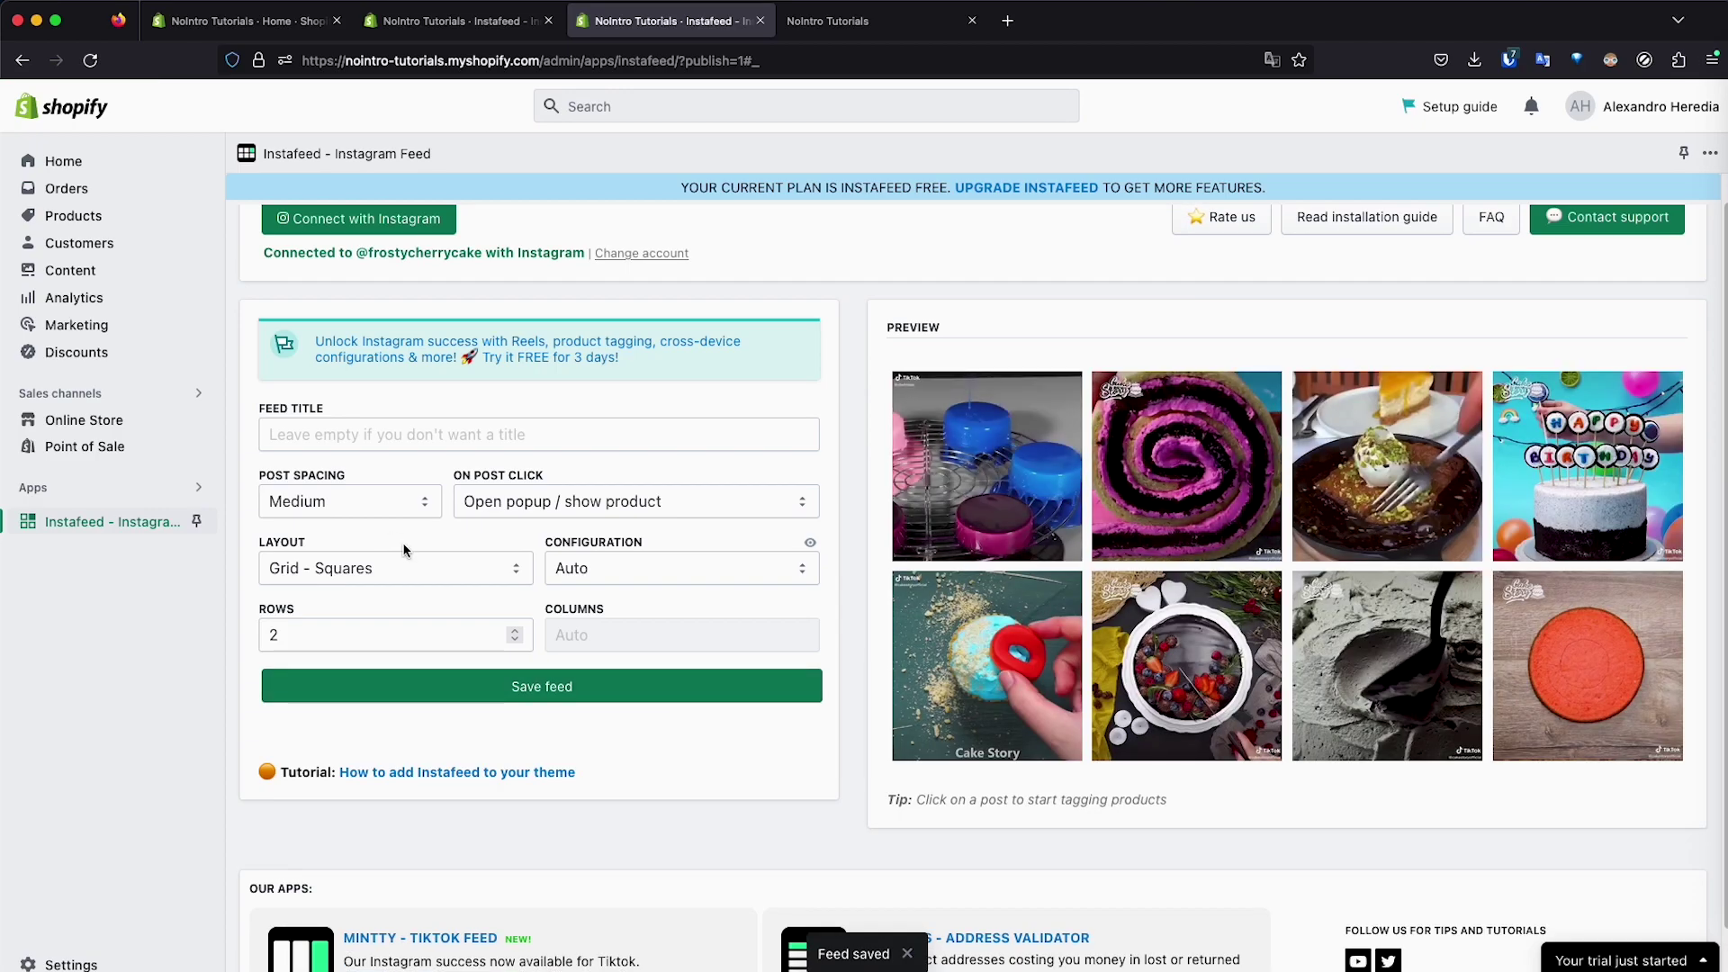
pyautogui.click(385, 506)
pyautogui.click(354, 475)
pyautogui.click(646, 694)
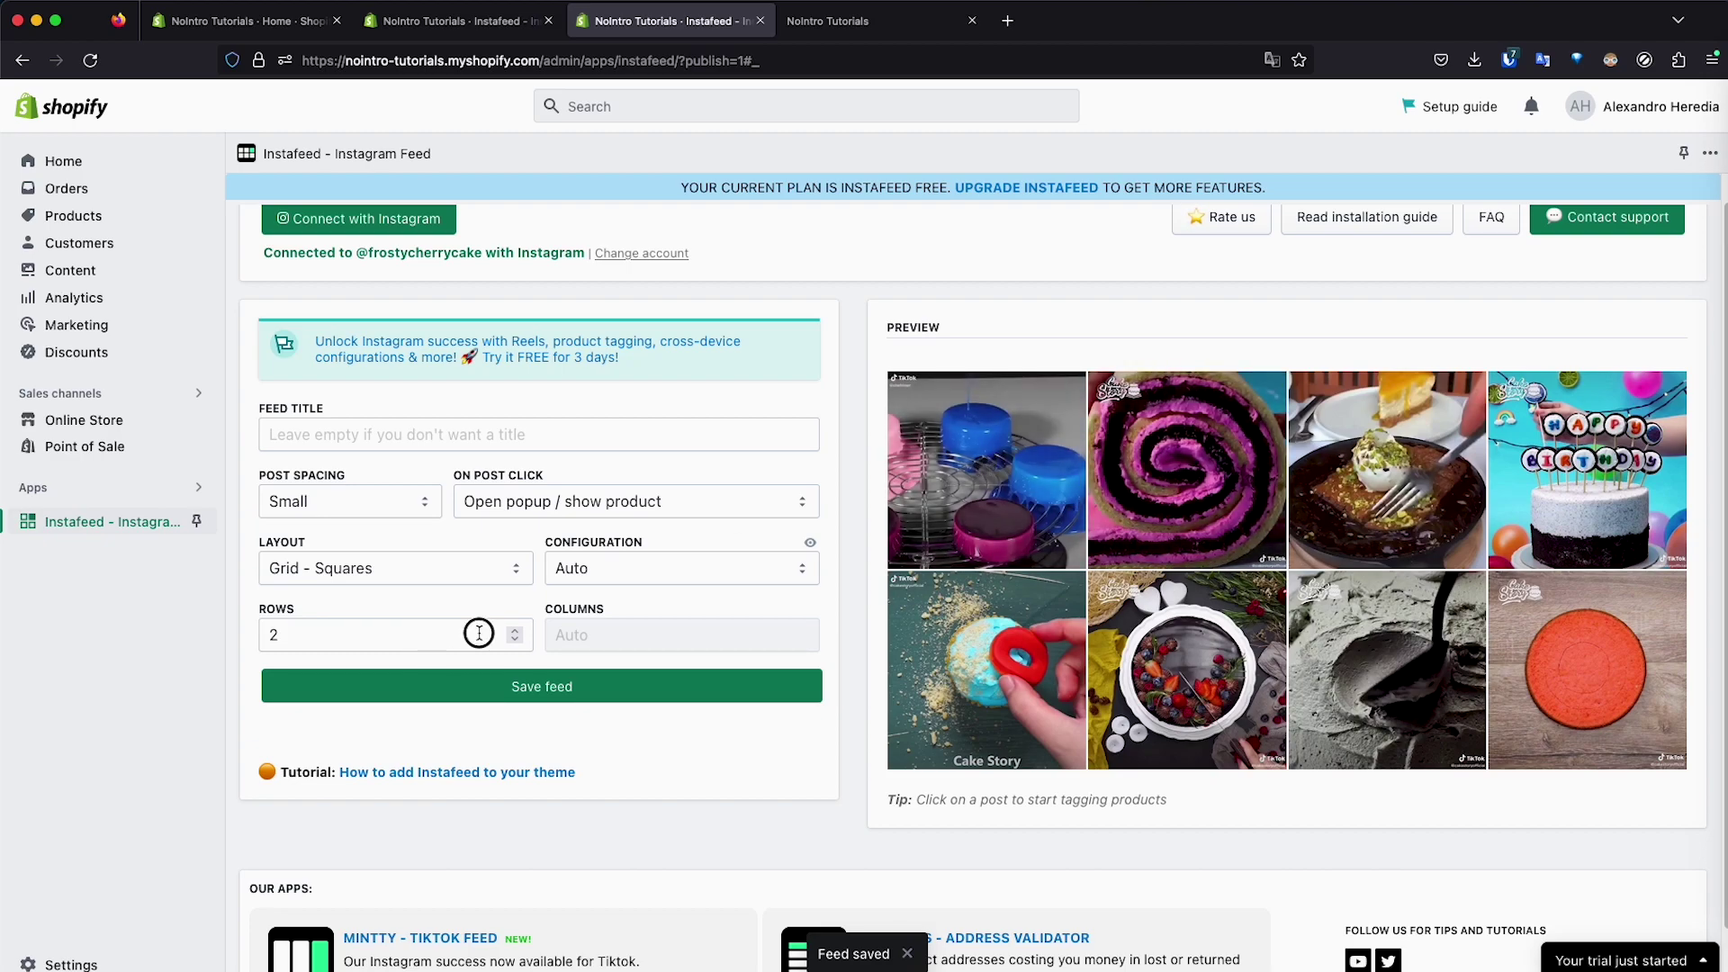
# Reduce the Number of Rows to 1 and save the feed
pyautogui.click(514, 630)
pyautogui.click(514, 640)
pyautogui.click(514, 640)
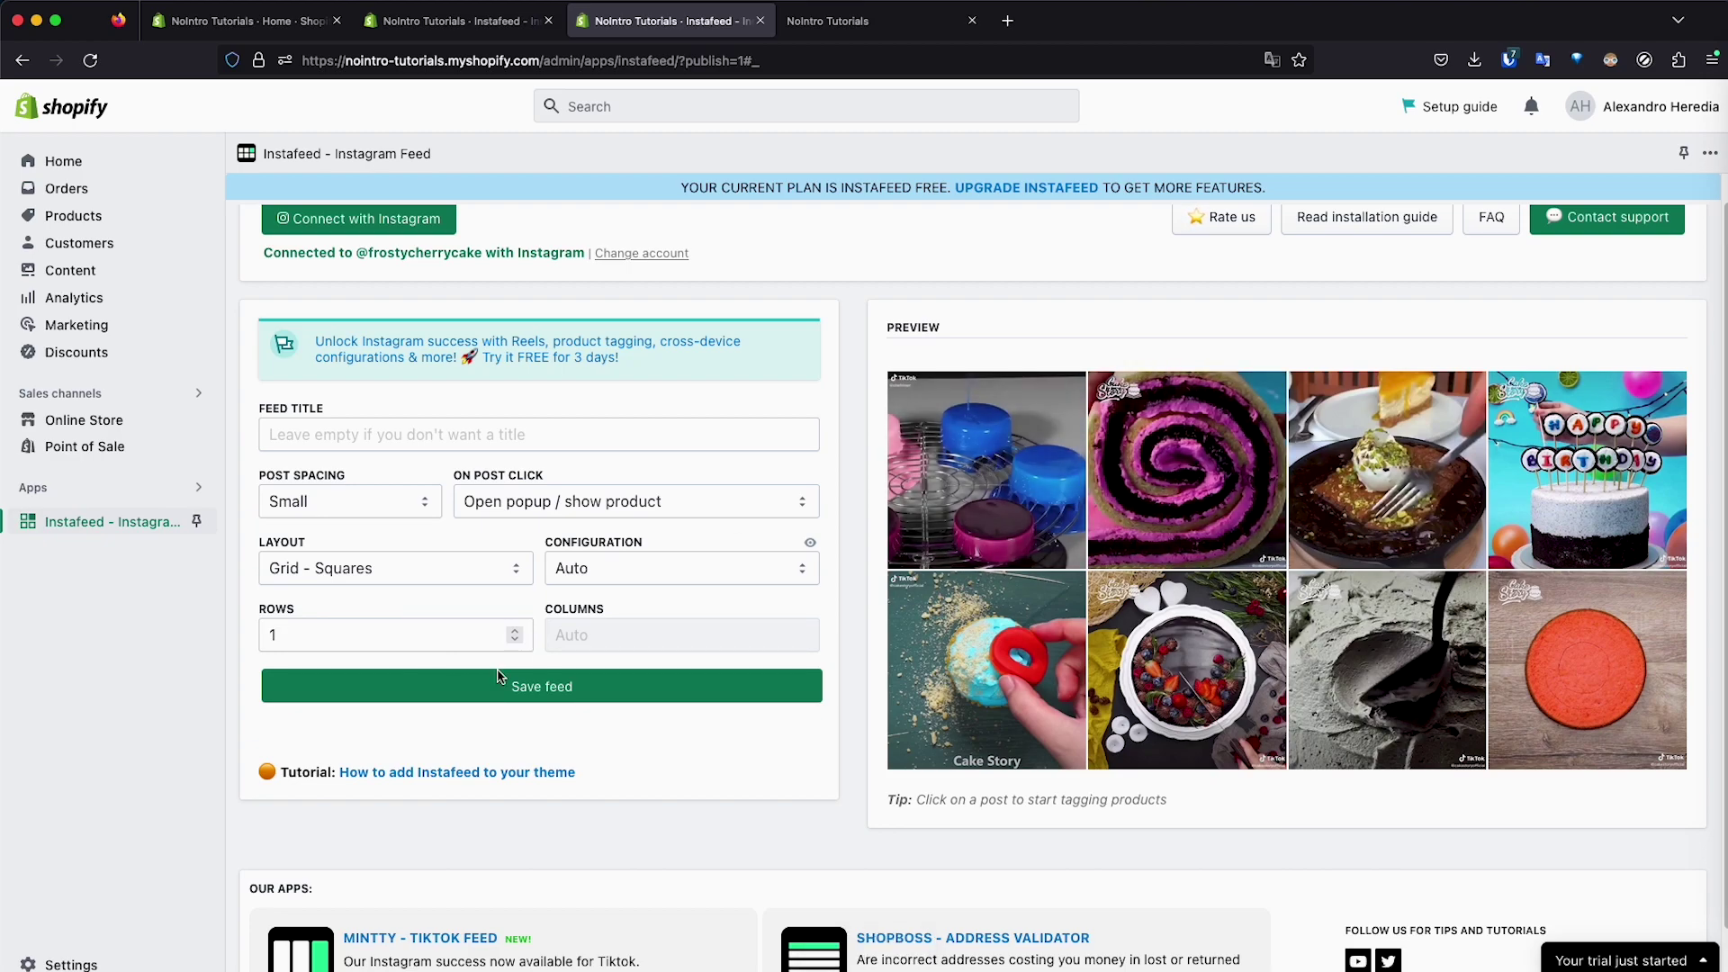
pyautogui.click(501, 686)
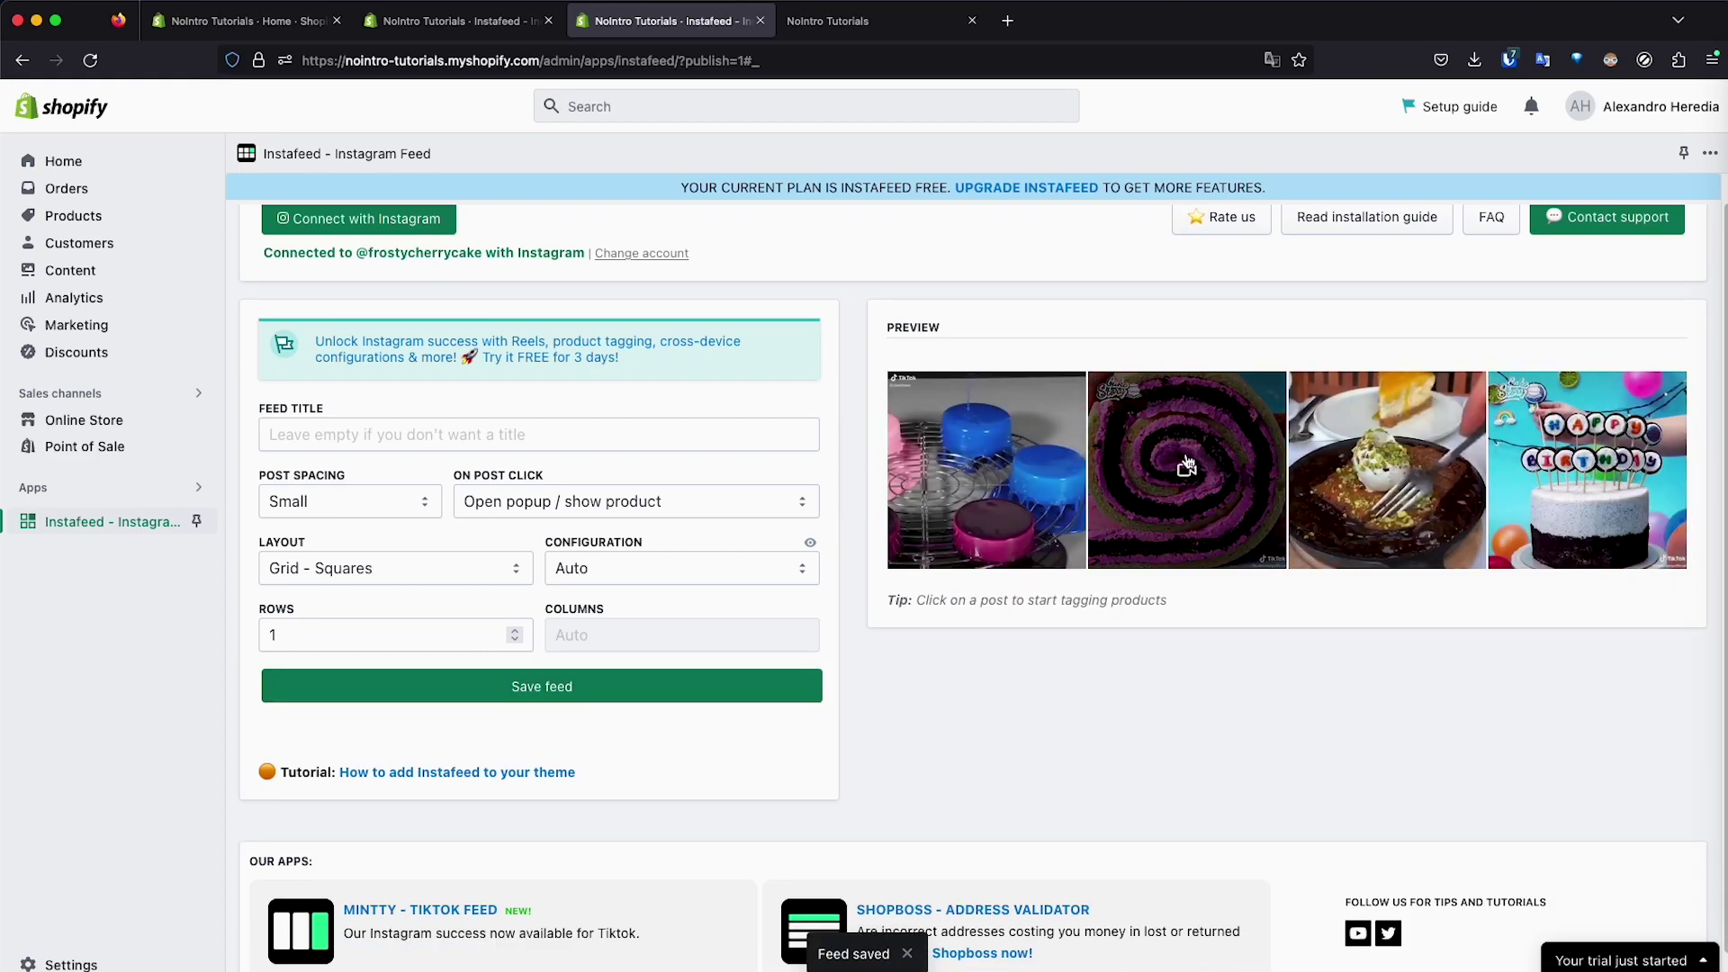
pyautogui.click(673, 499)
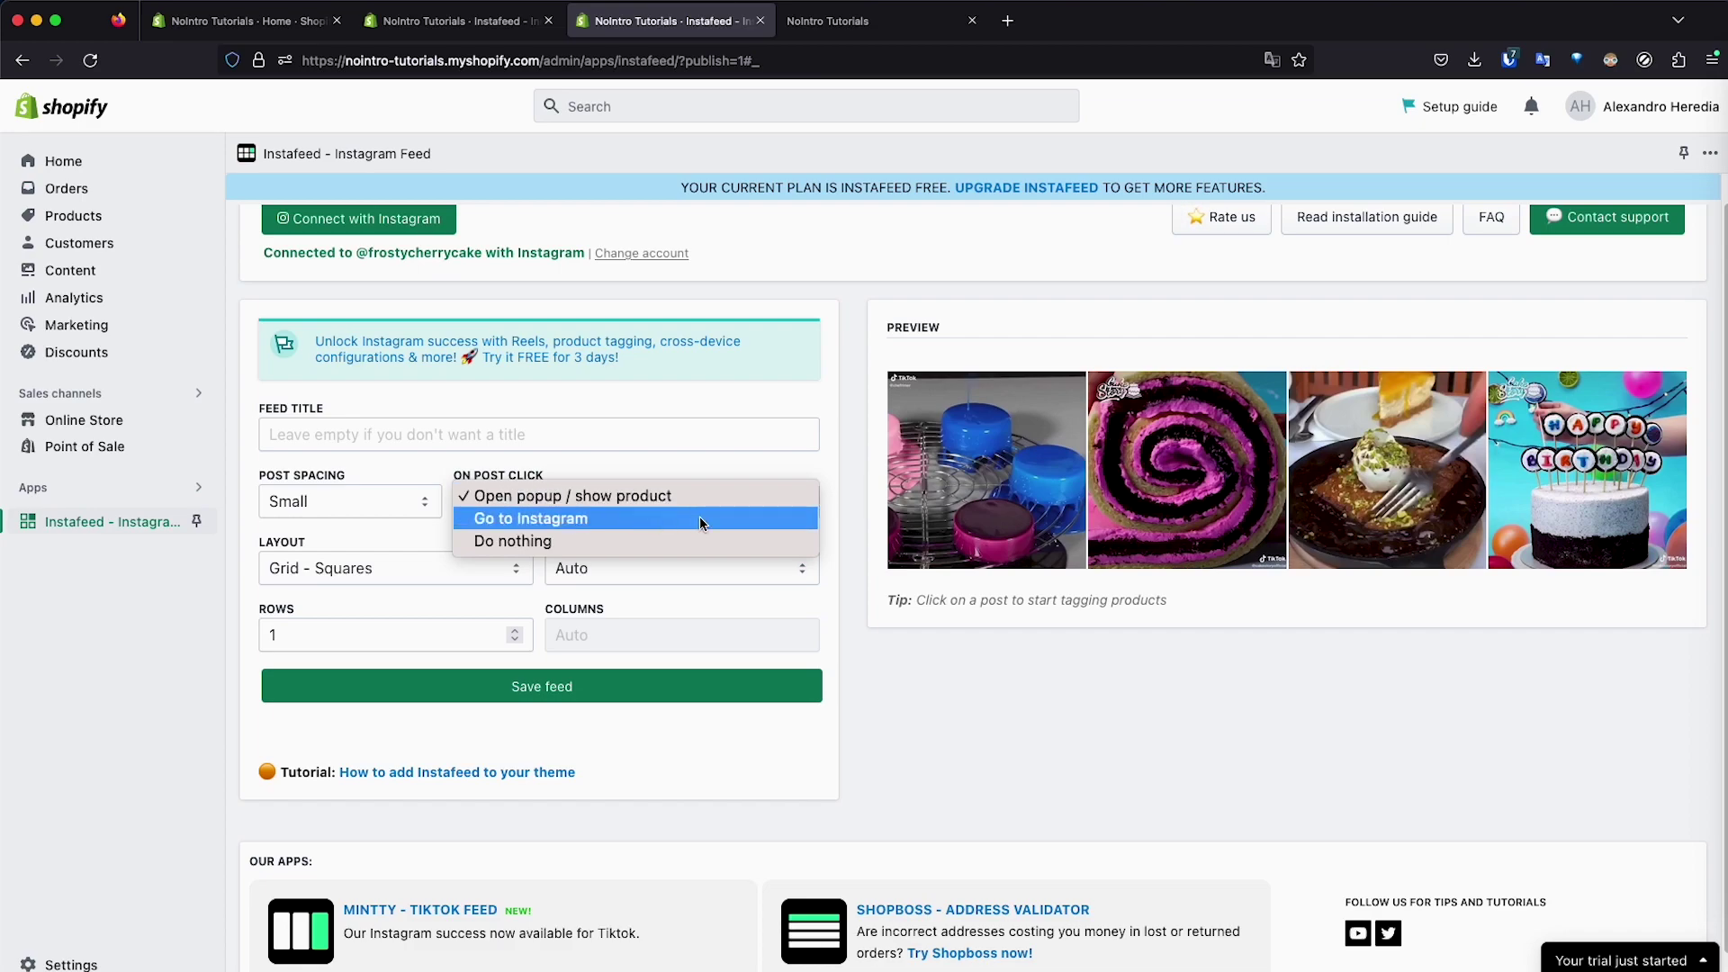
pyautogui.click(543, 549)
pyautogui.click(620, 502)
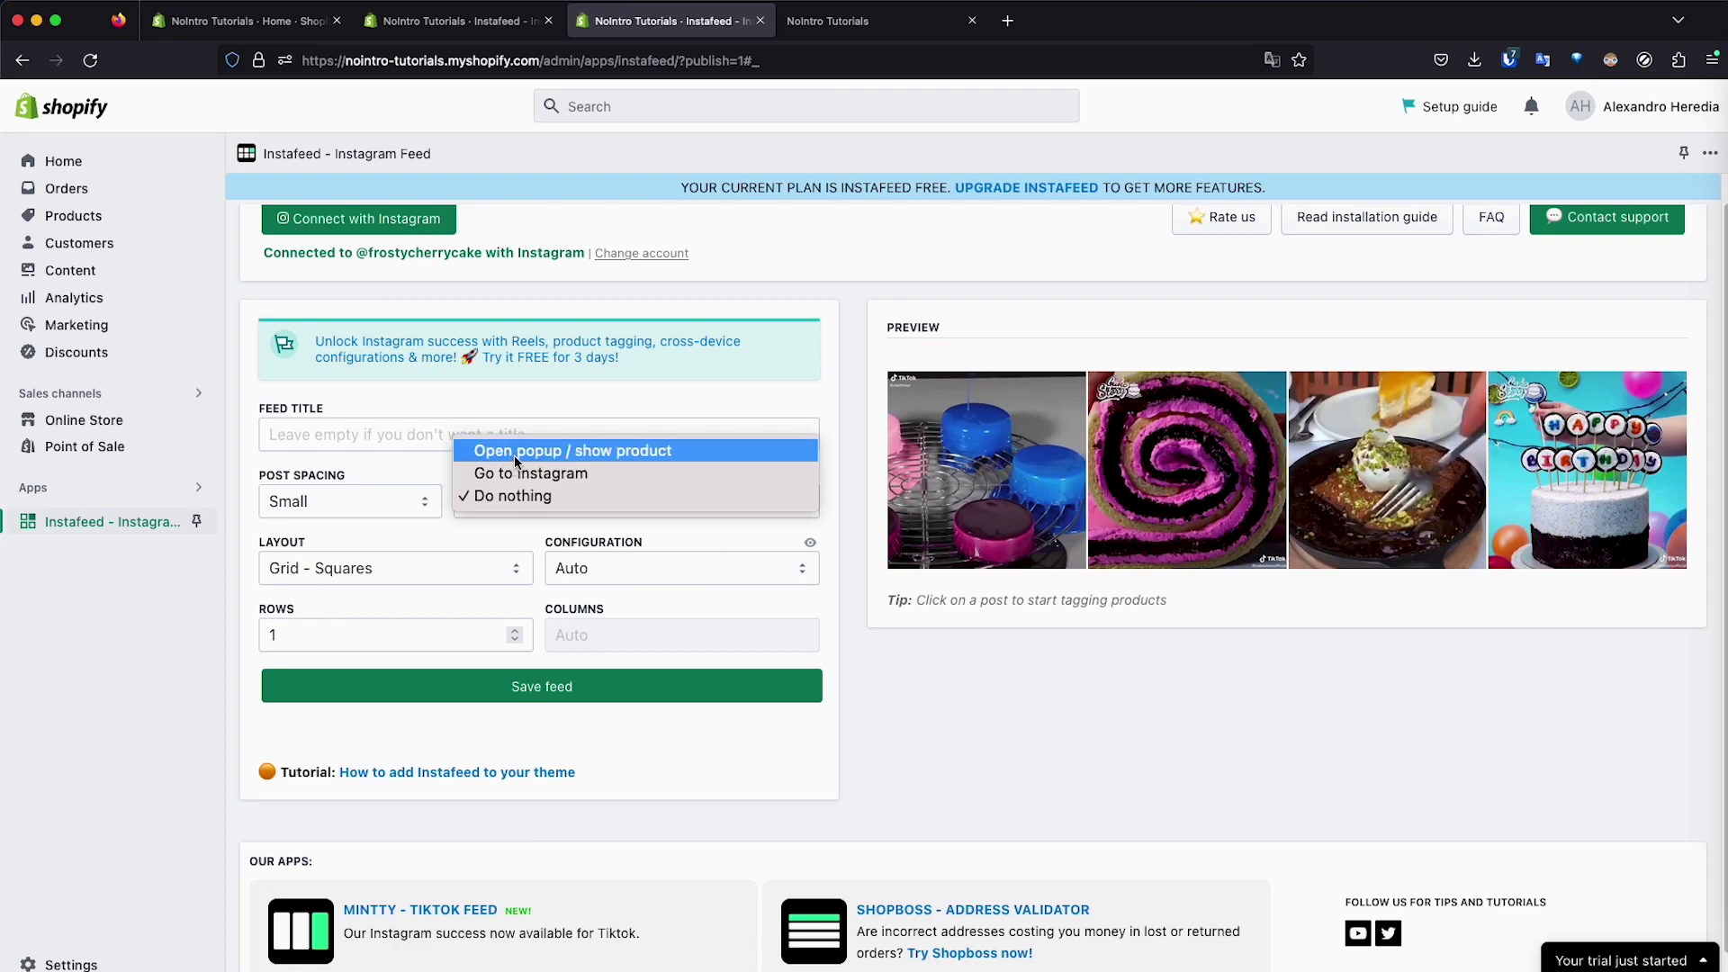
pyautogui.click(518, 462)
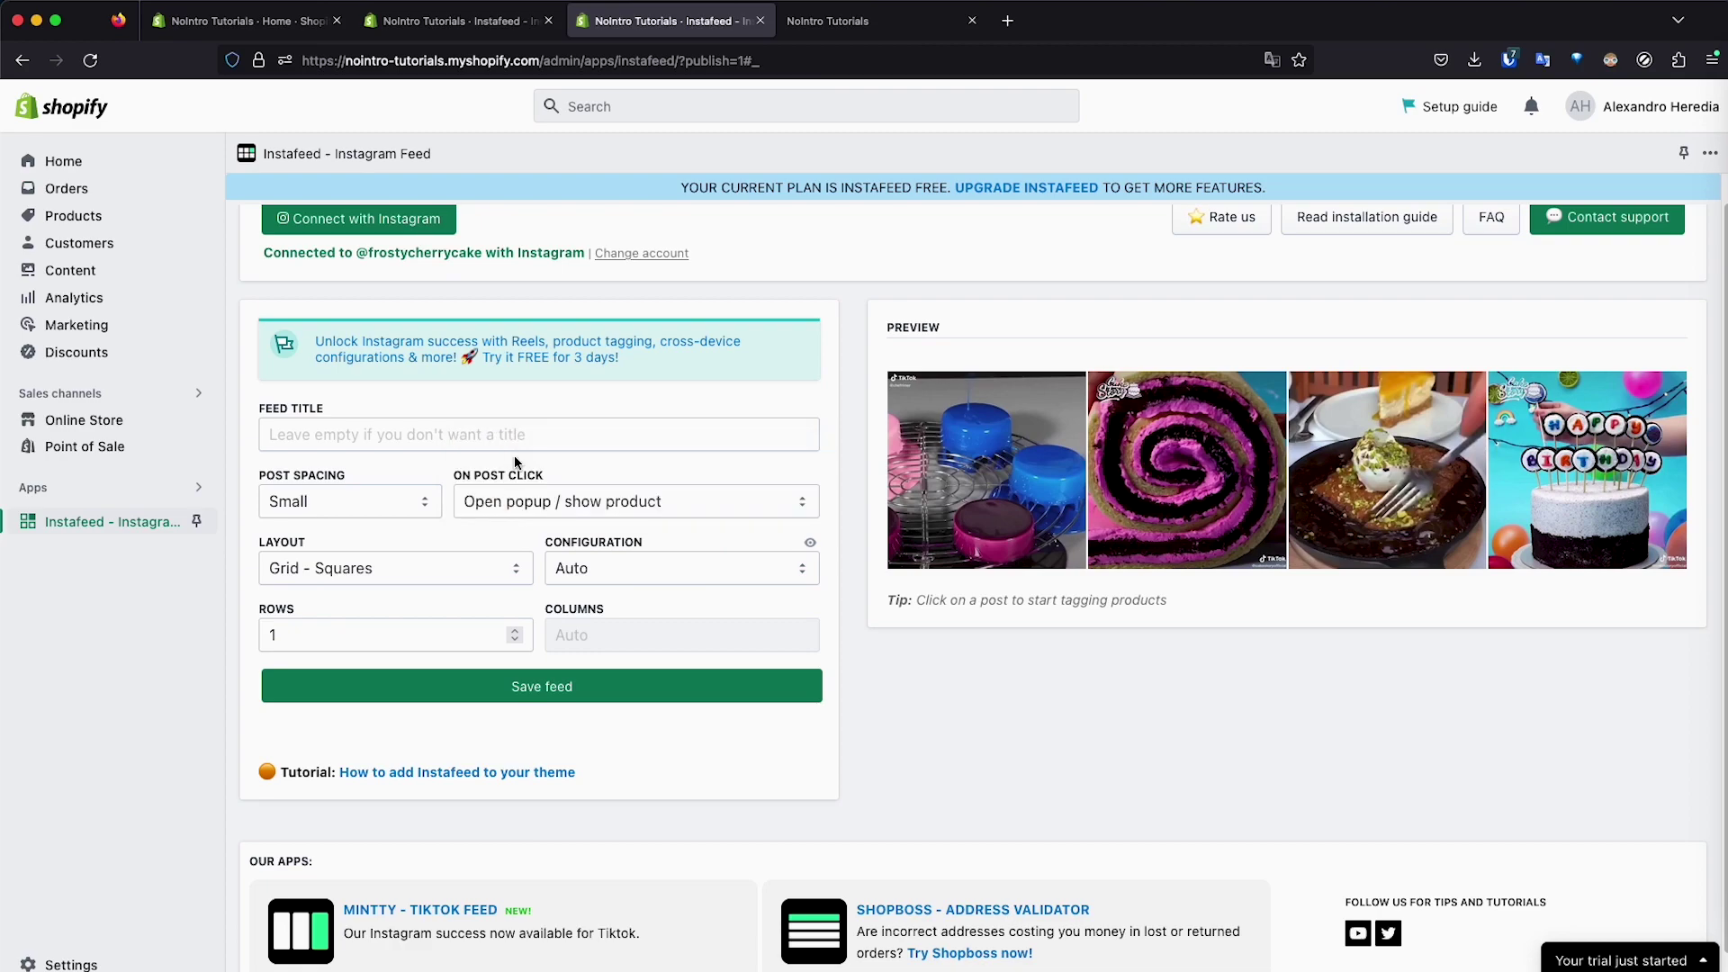
# Keep Auto configuration and try the Grid - Tiles and Slider - Tiles layouts, saving each
pyautogui.click(581, 551)
pyautogui.click(579, 566)
pyautogui.click(441, 565)
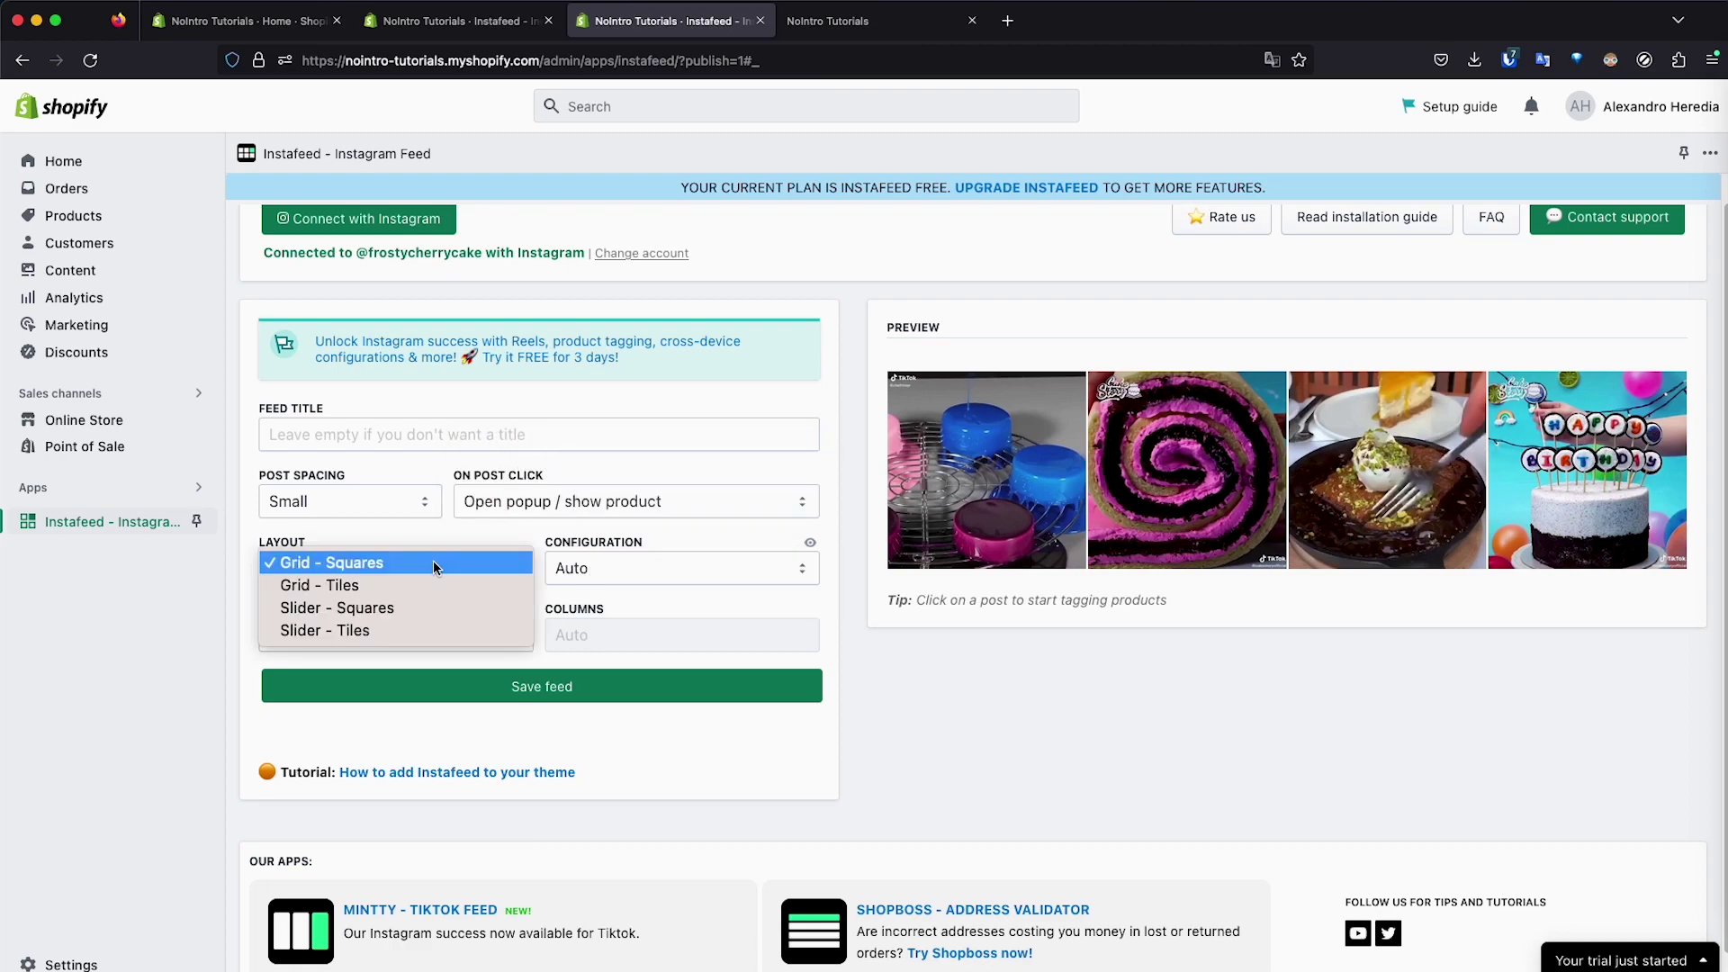
pyautogui.click(409, 587)
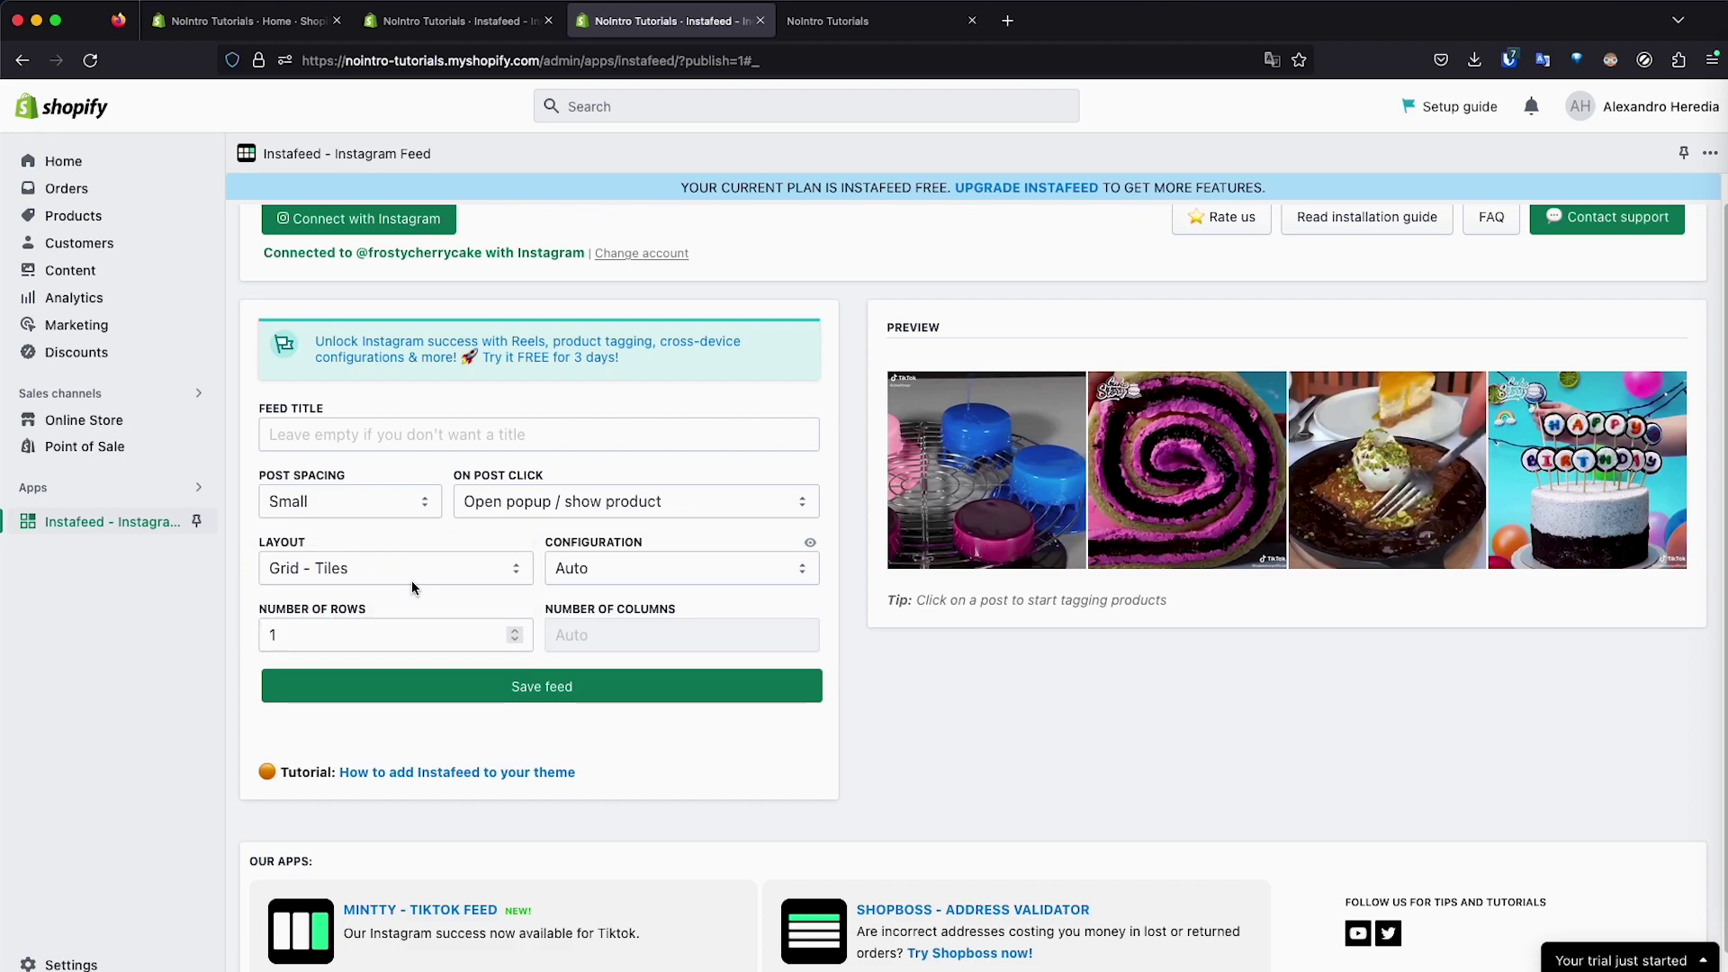
pyautogui.click(510, 699)
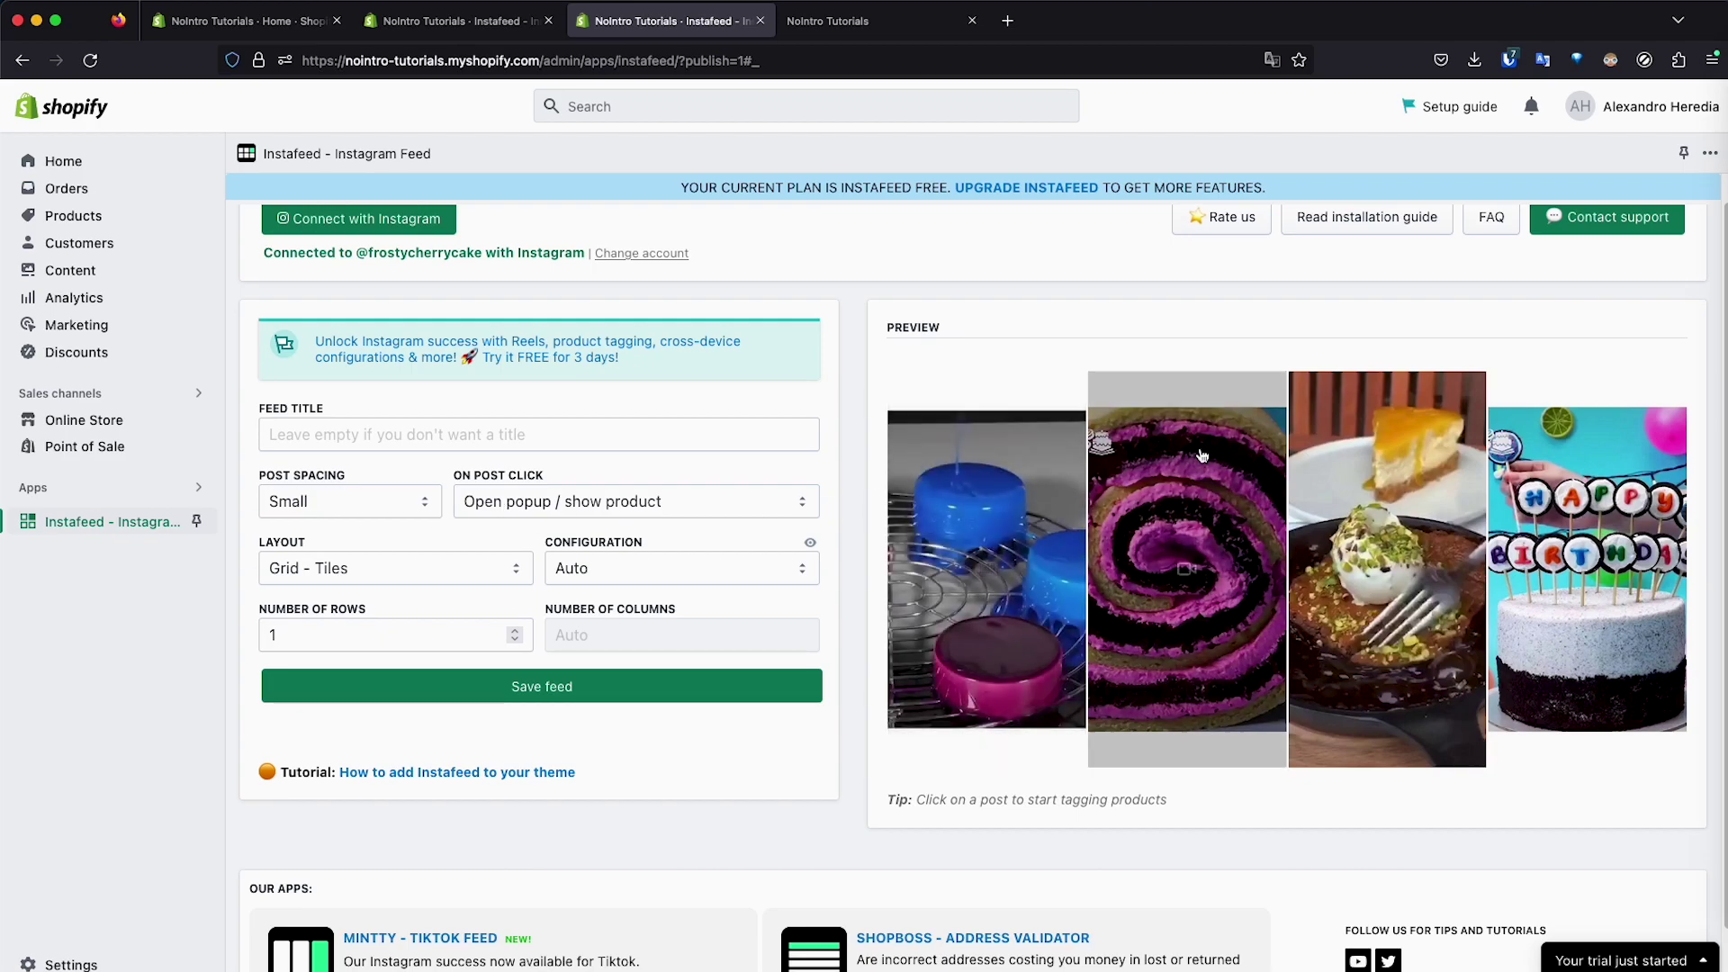
pyautogui.click(469, 566)
pyautogui.click(469, 608)
pyautogui.click(484, 698)
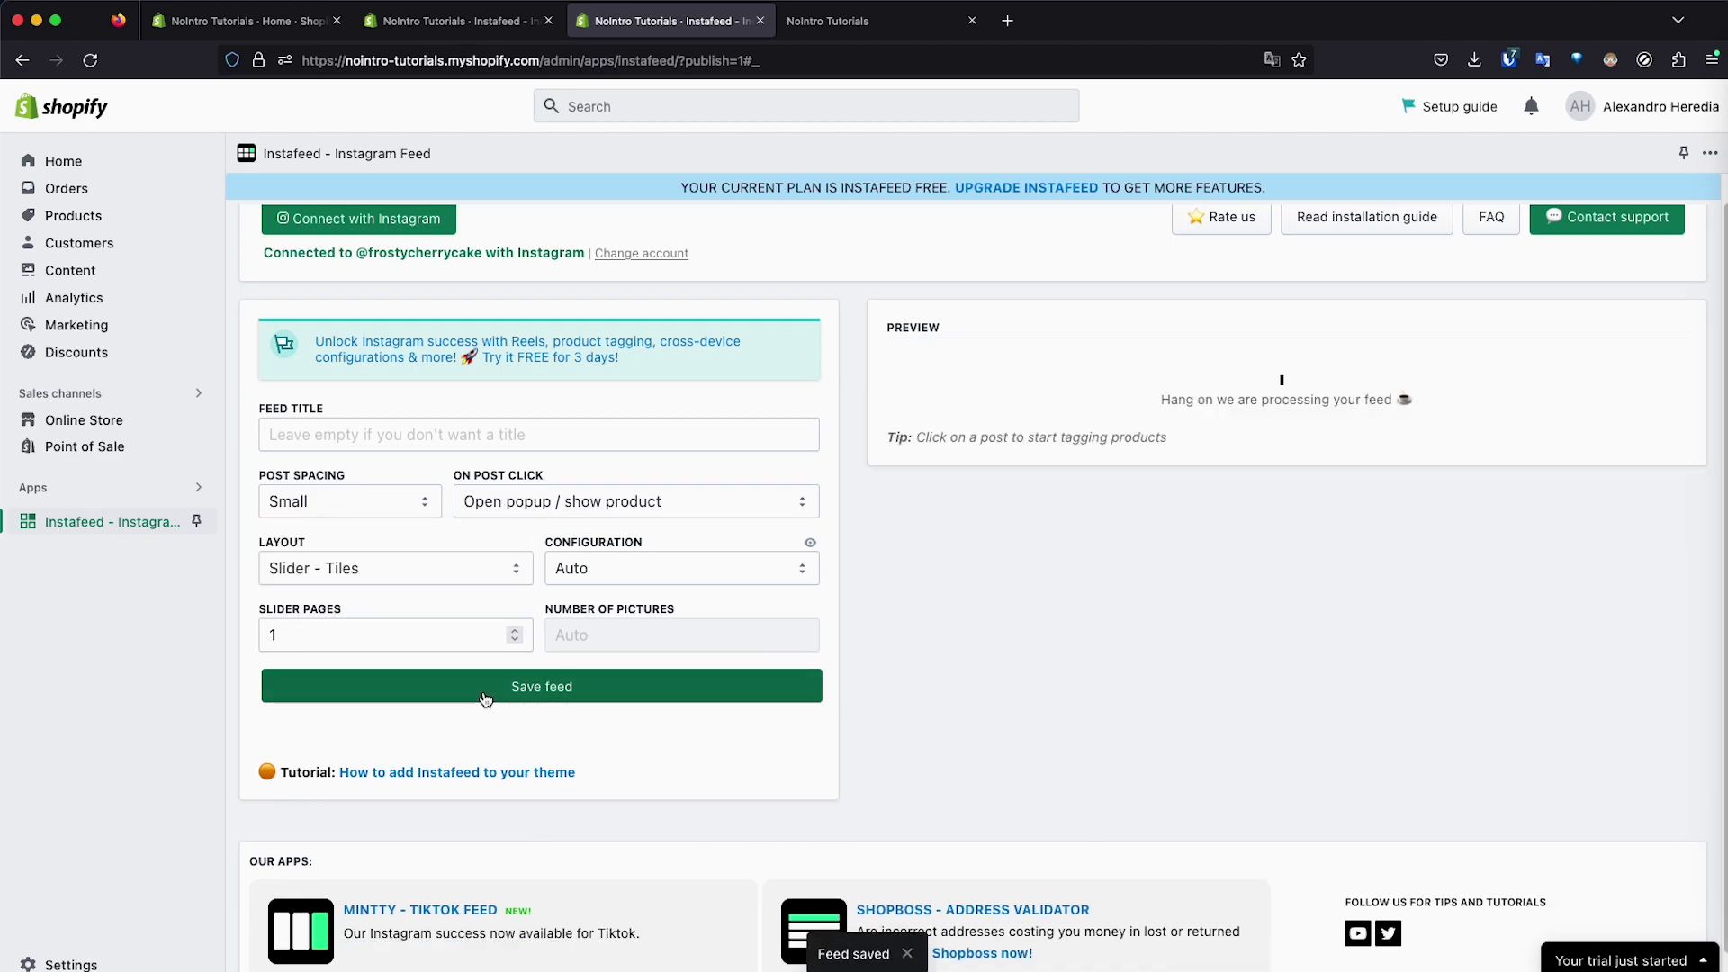
# Switch the layout back to Grid - Squares and save the feed
pyautogui.click(453, 568)
pyautogui.click(417, 491)
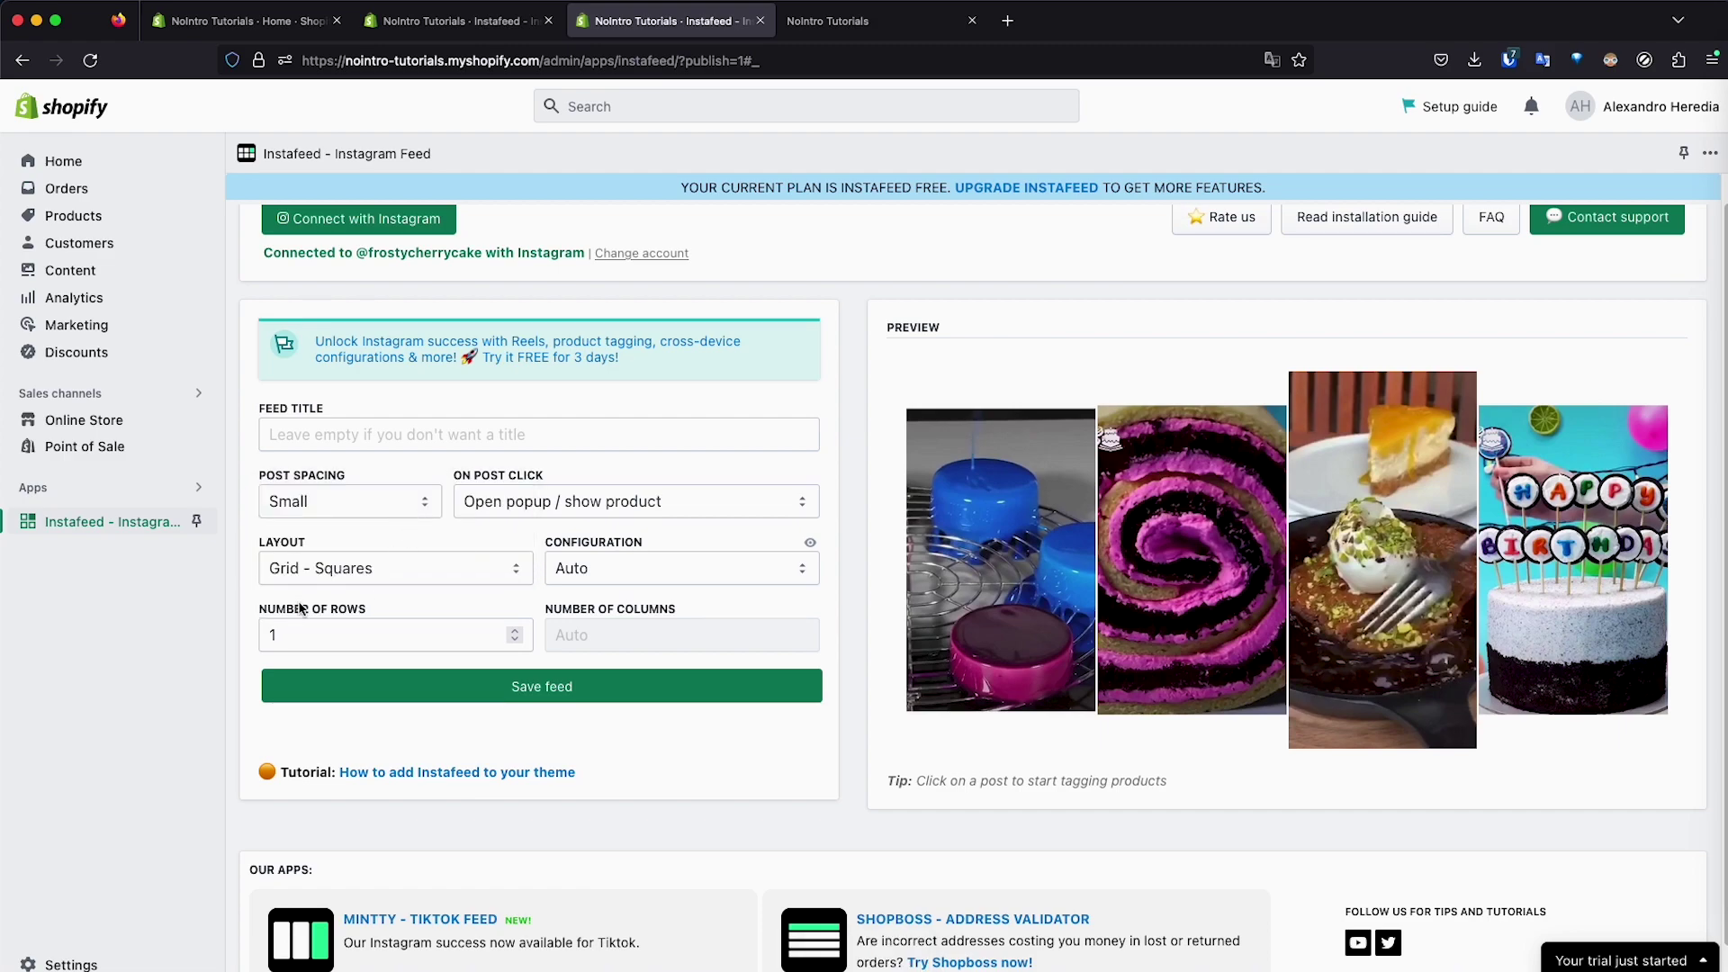
pyautogui.click(540, 686)
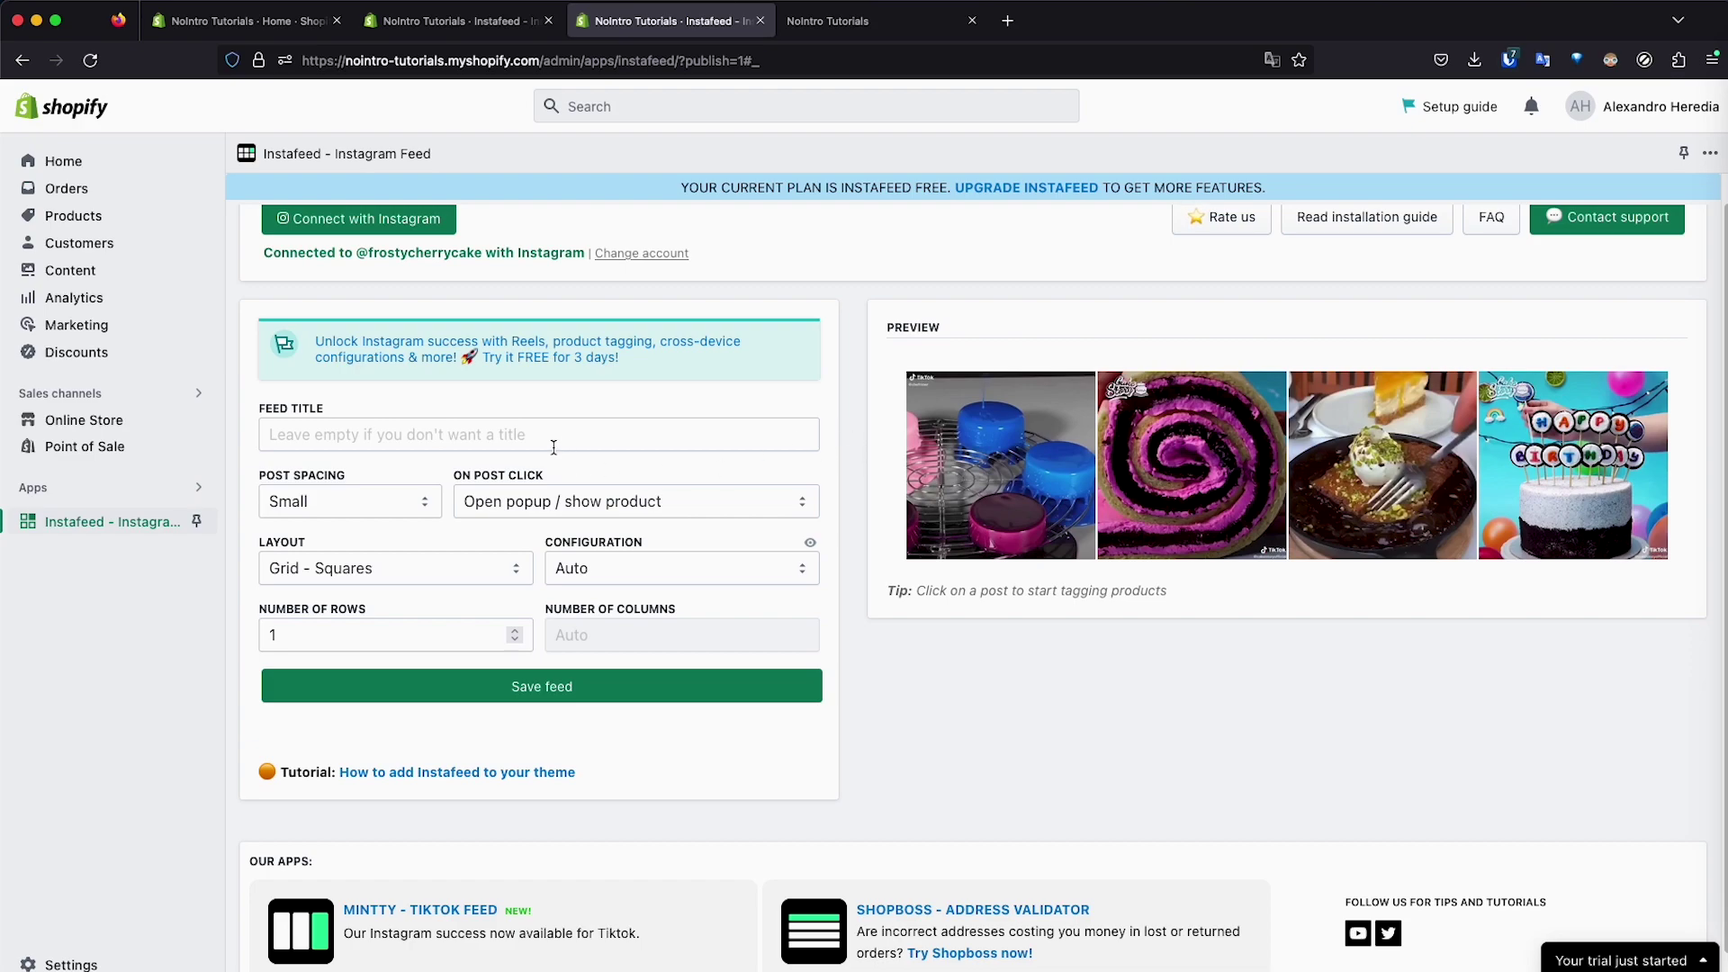
pyautogui.click(648, 685)
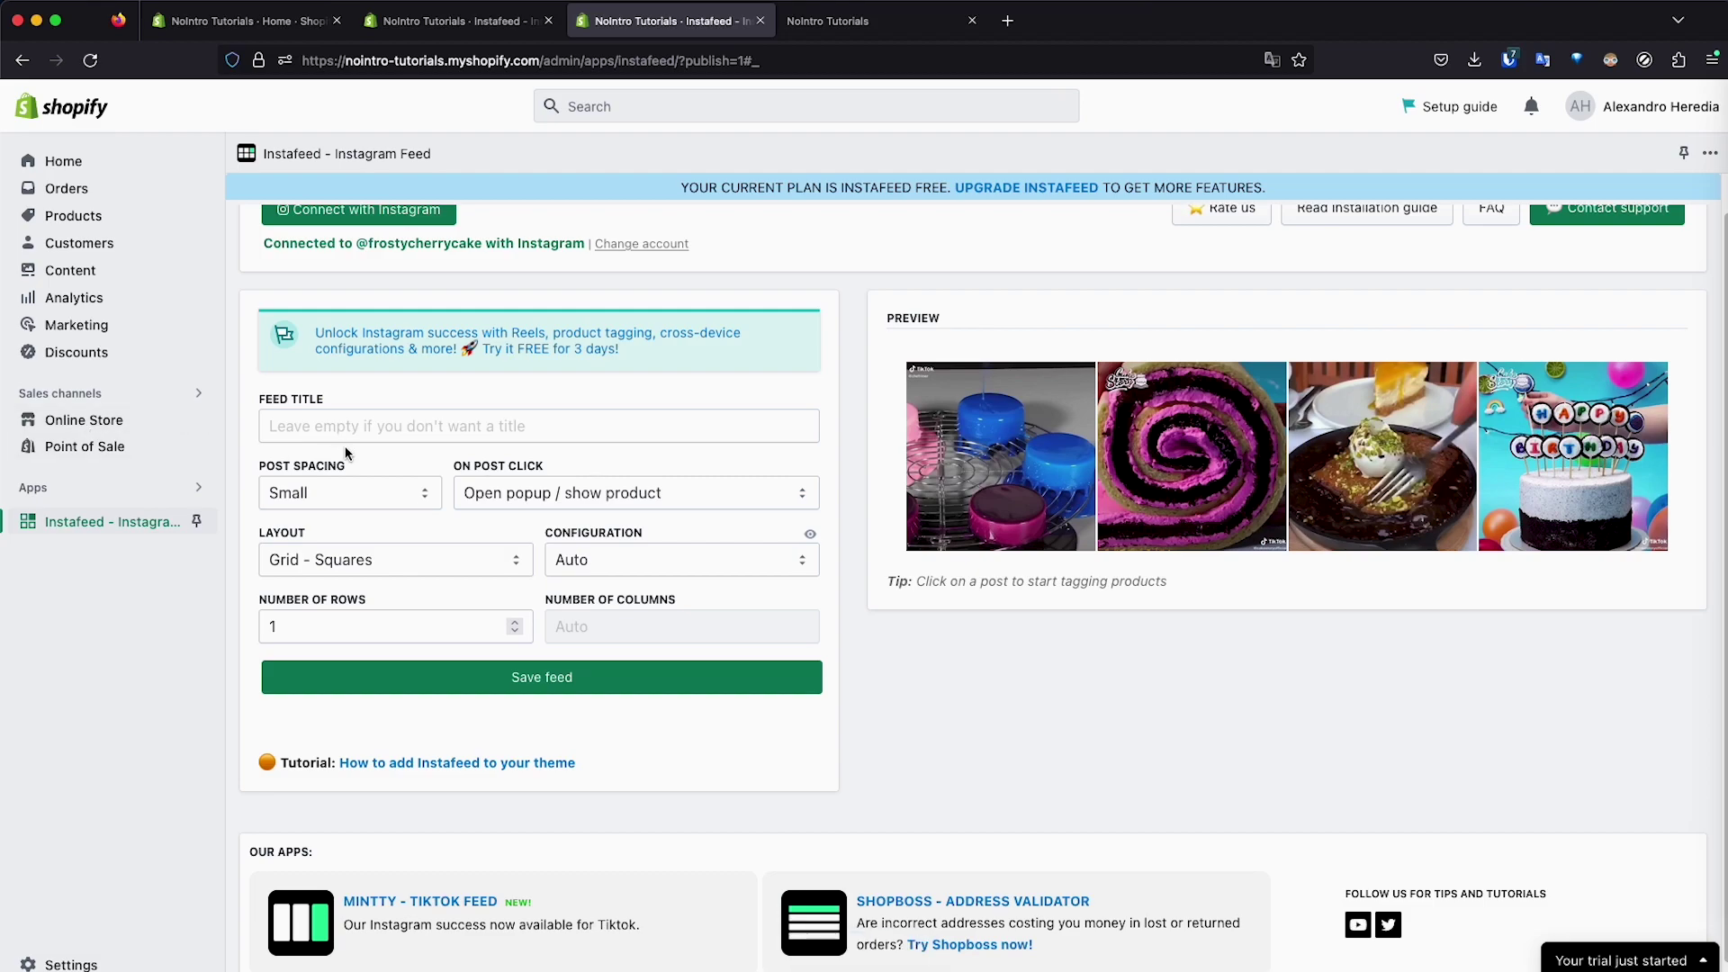
# Open Online Store themes, glance over the live storefront, then return to the Themes page
pyautogui.click(115, 422)
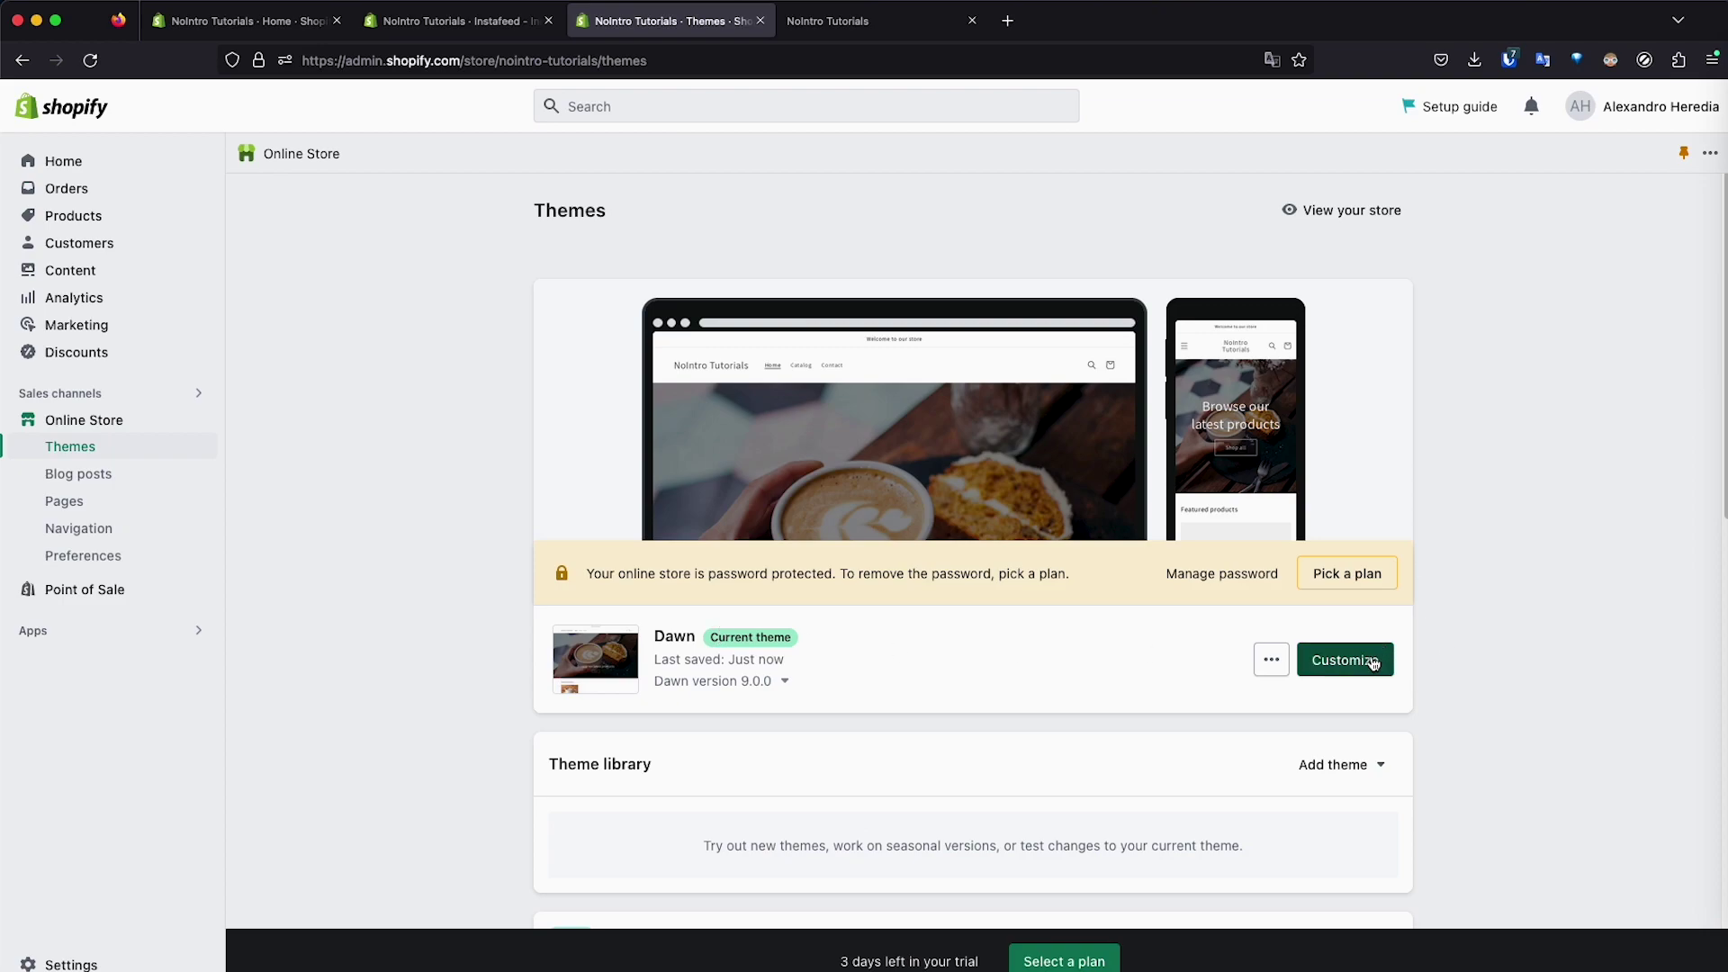
pyautogui.click(898, 25)
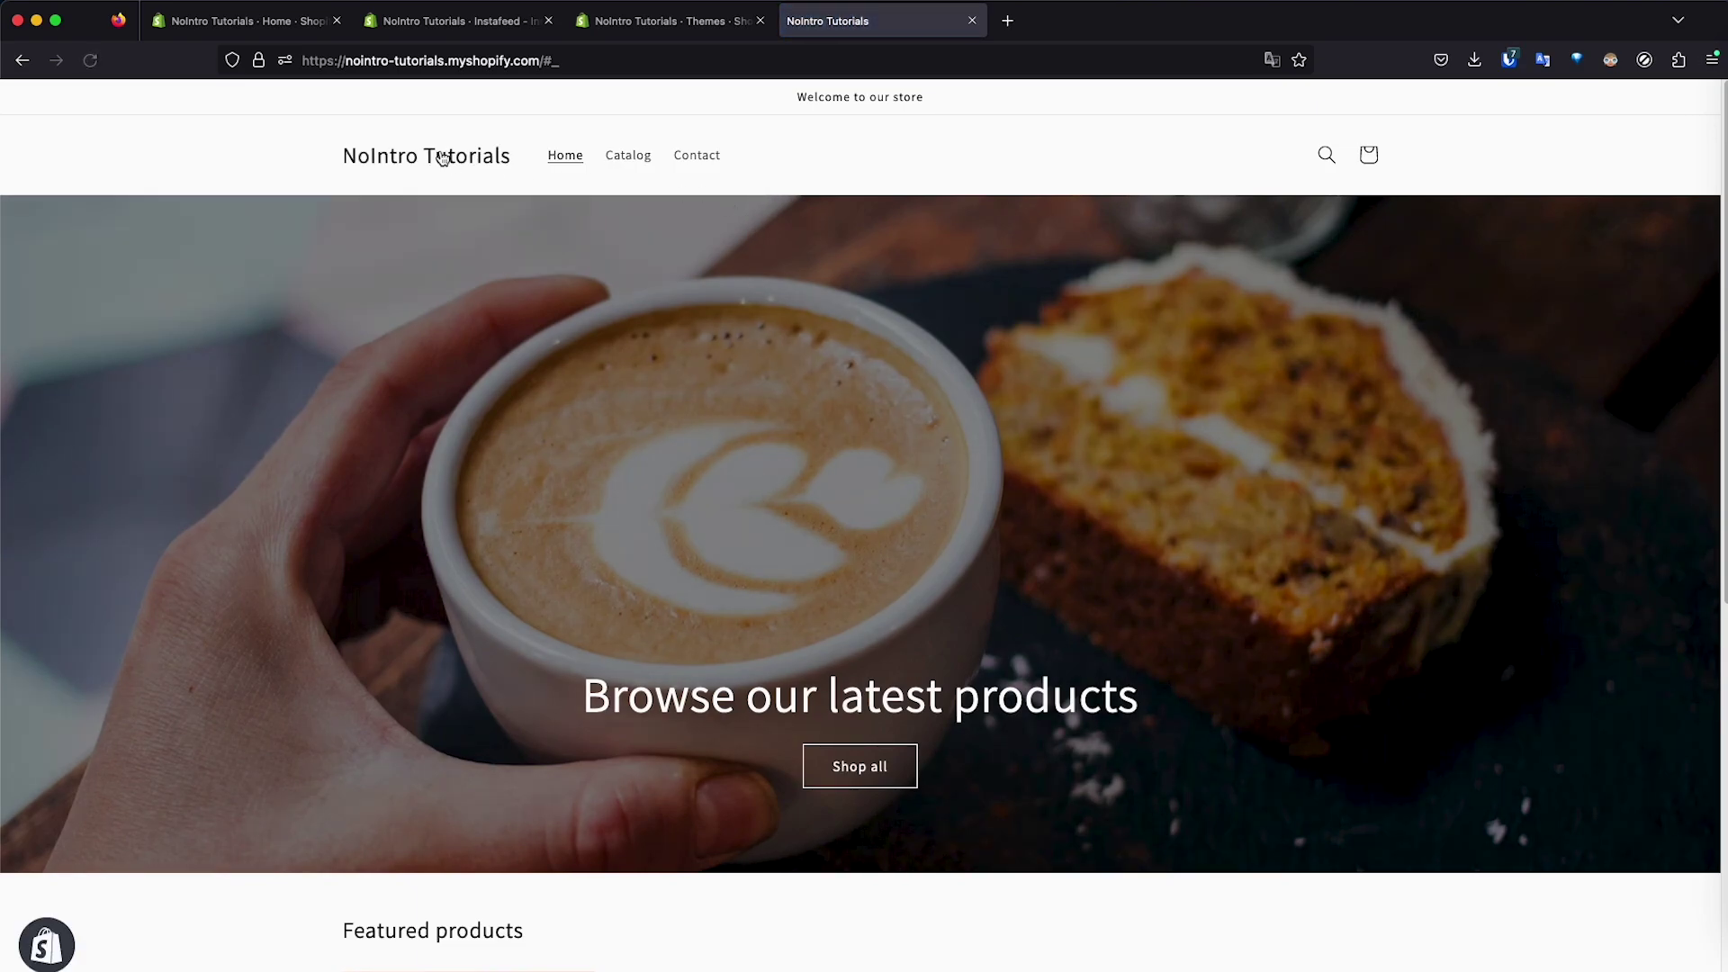
pyautogui.scroll(-5, 782, 145)
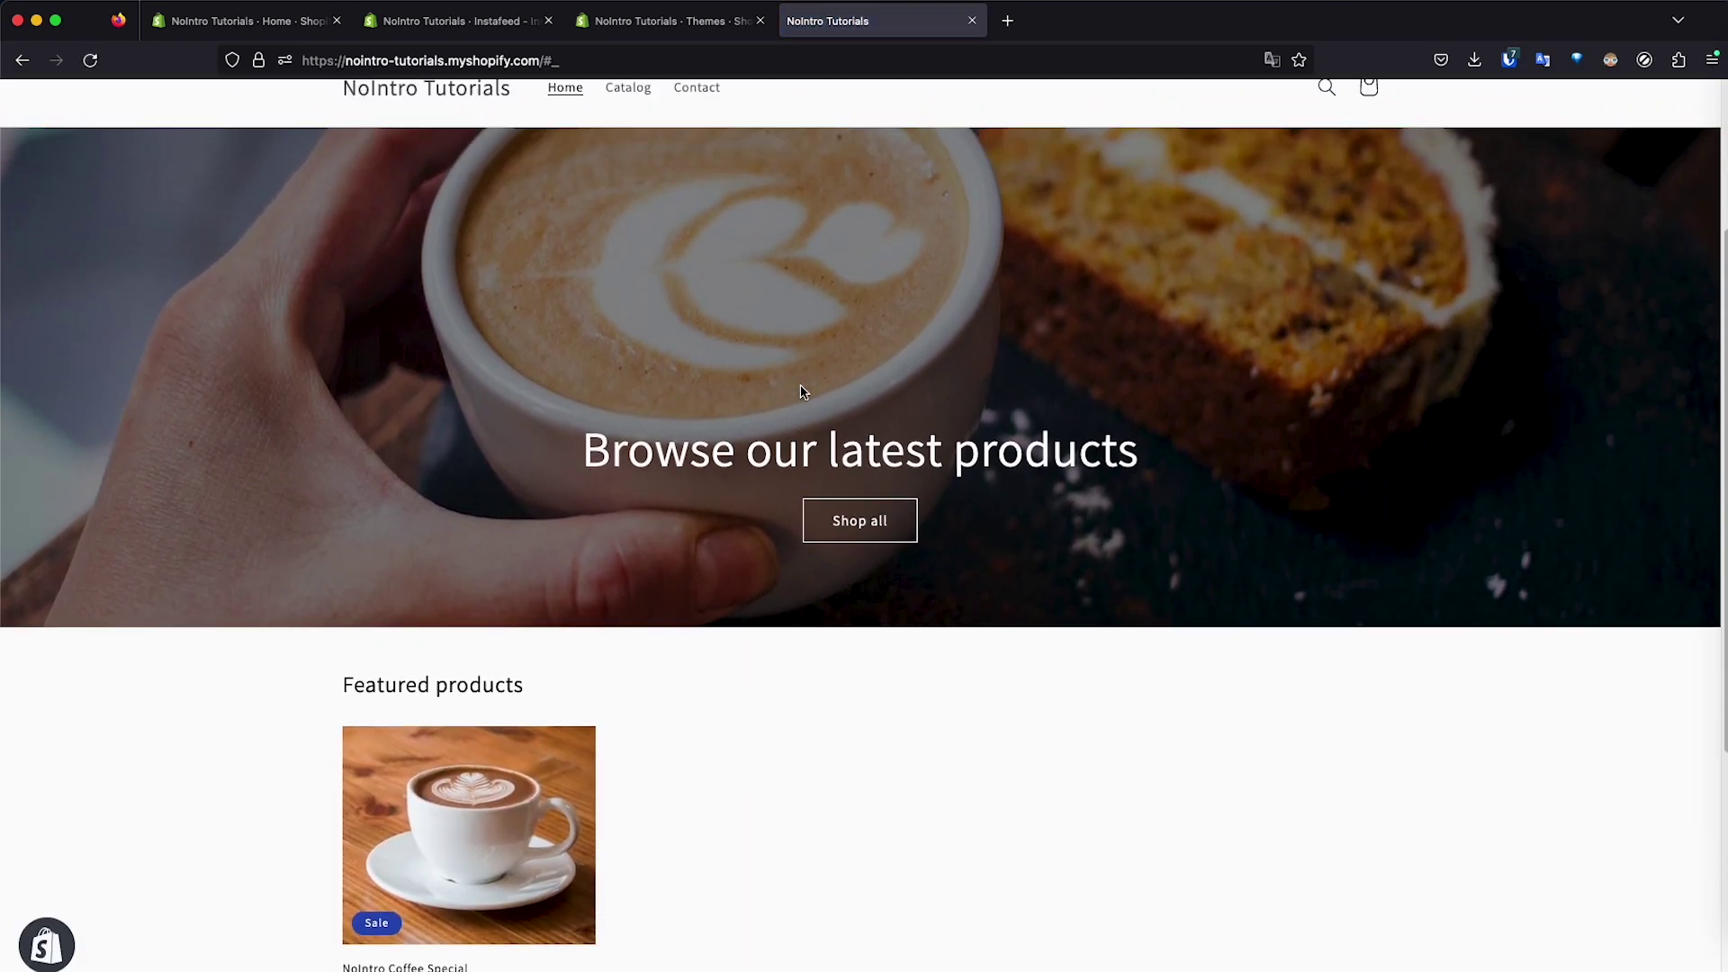
pyautogui.click(646, 24)
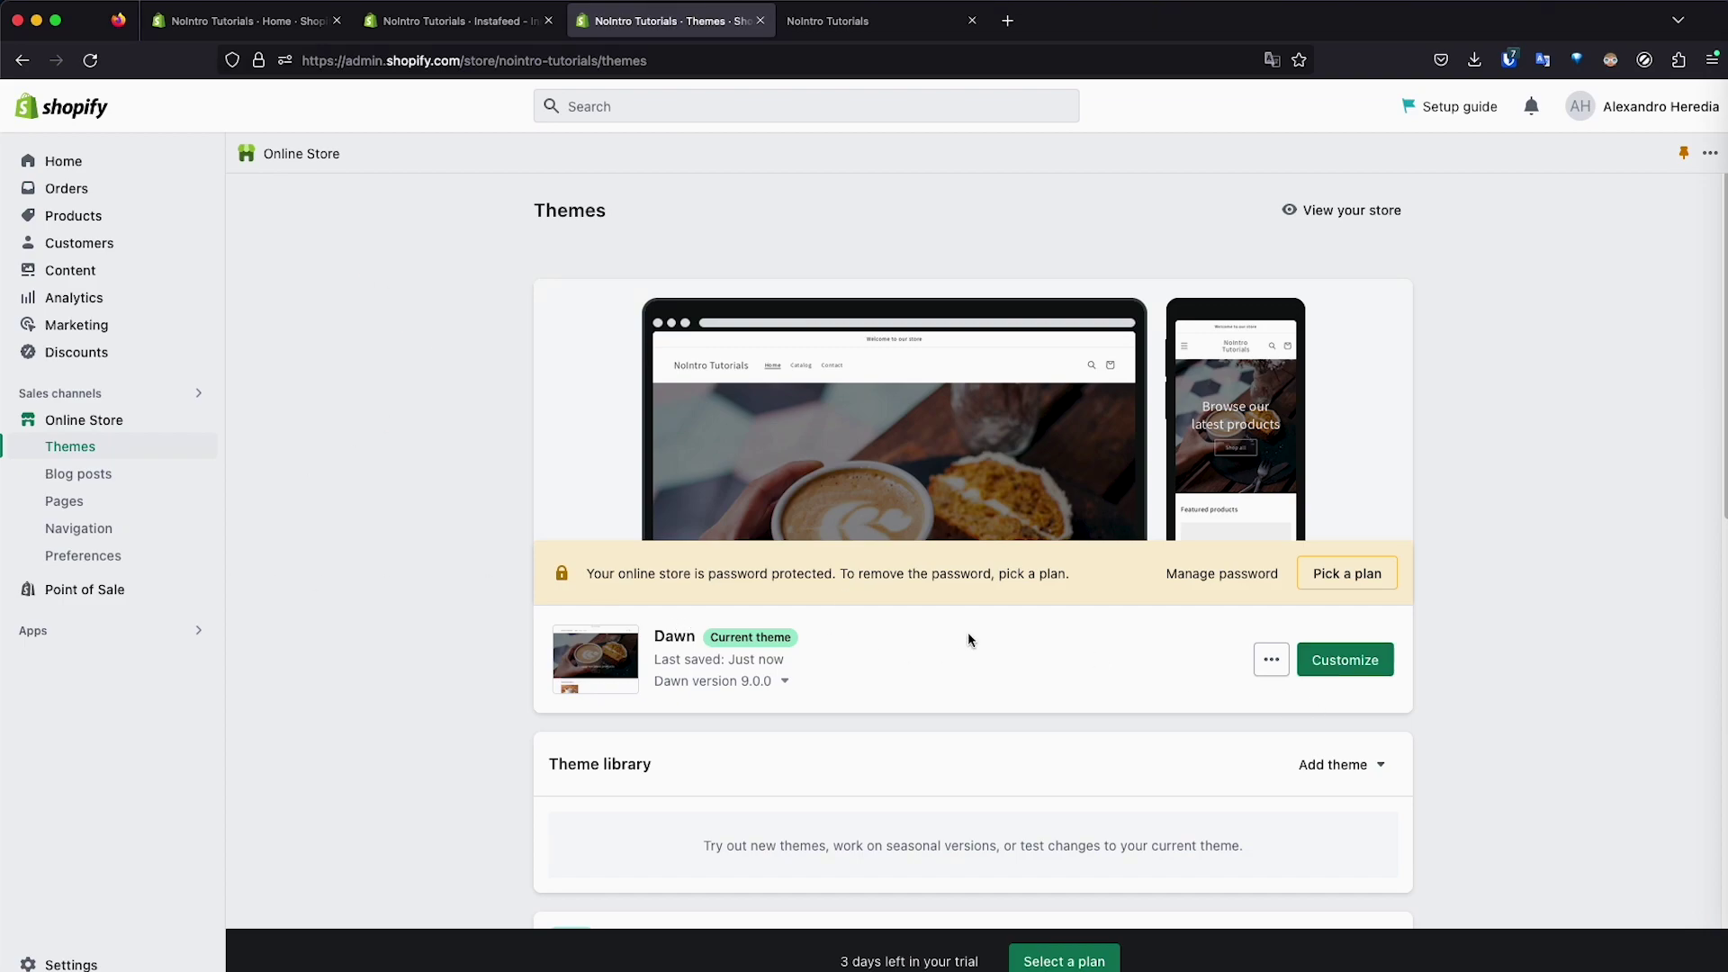
# In the Dawn theme editor, add an Instafeed App section to the Home page with 100% feed width
pyautogui.click(1344, 660)
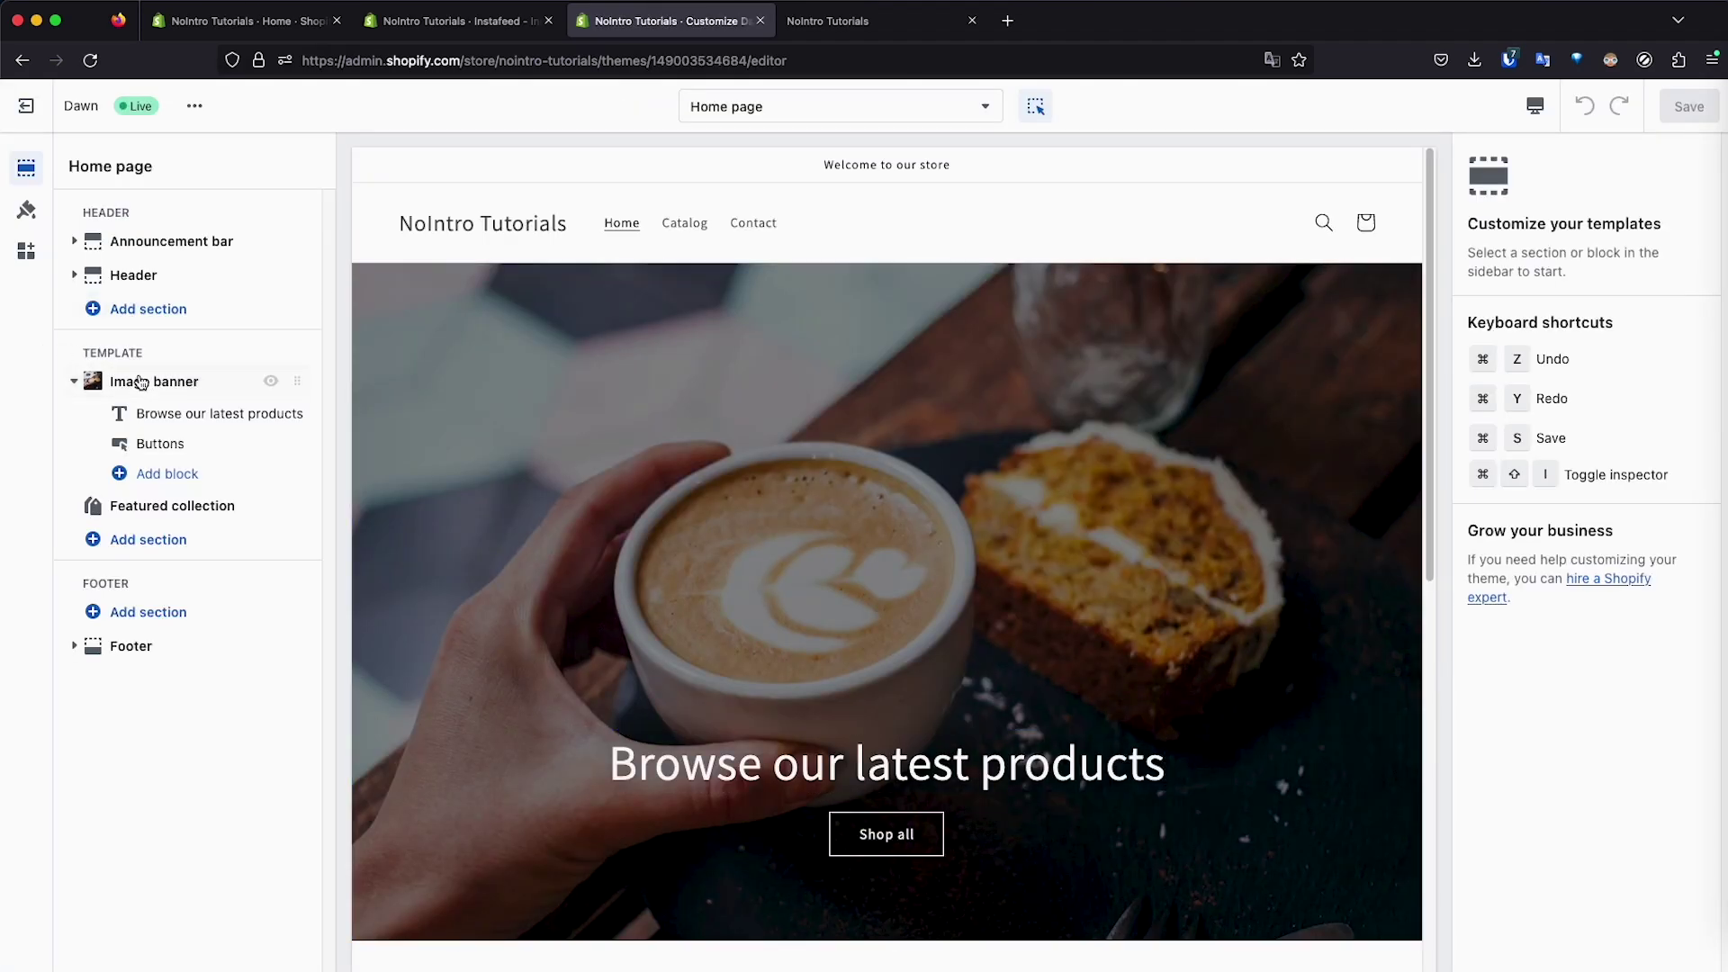
pyautogui.click(74, 381)
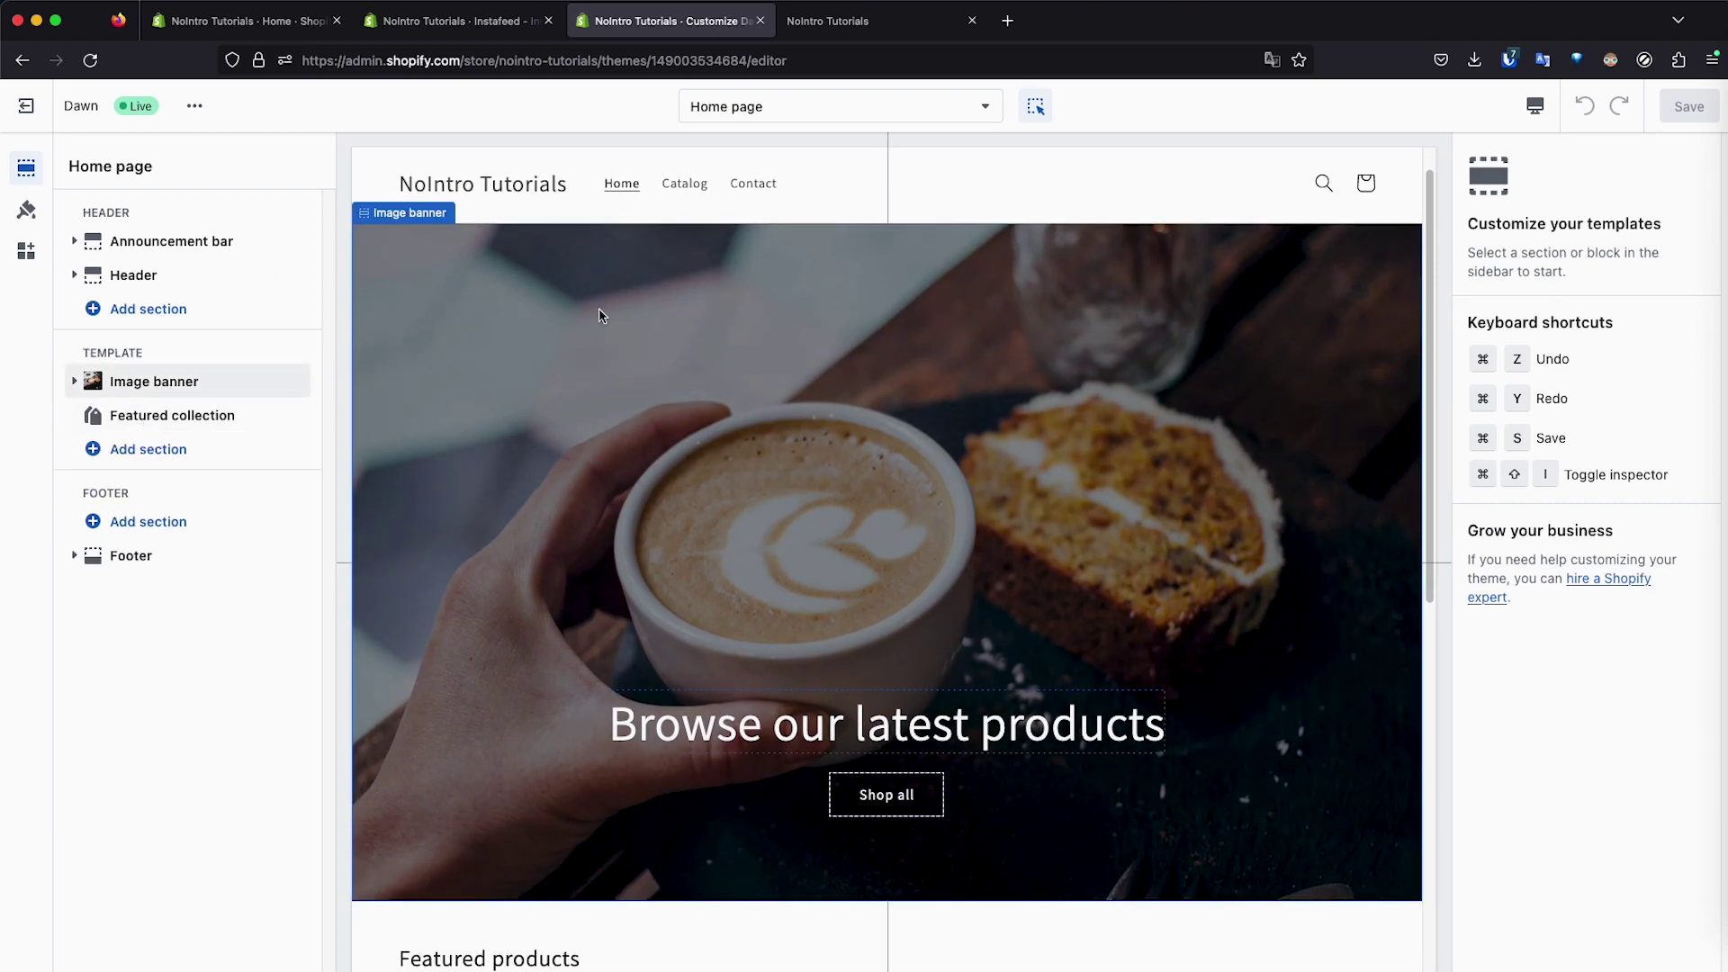
pyautogui.scroll(-3, 651, 818)
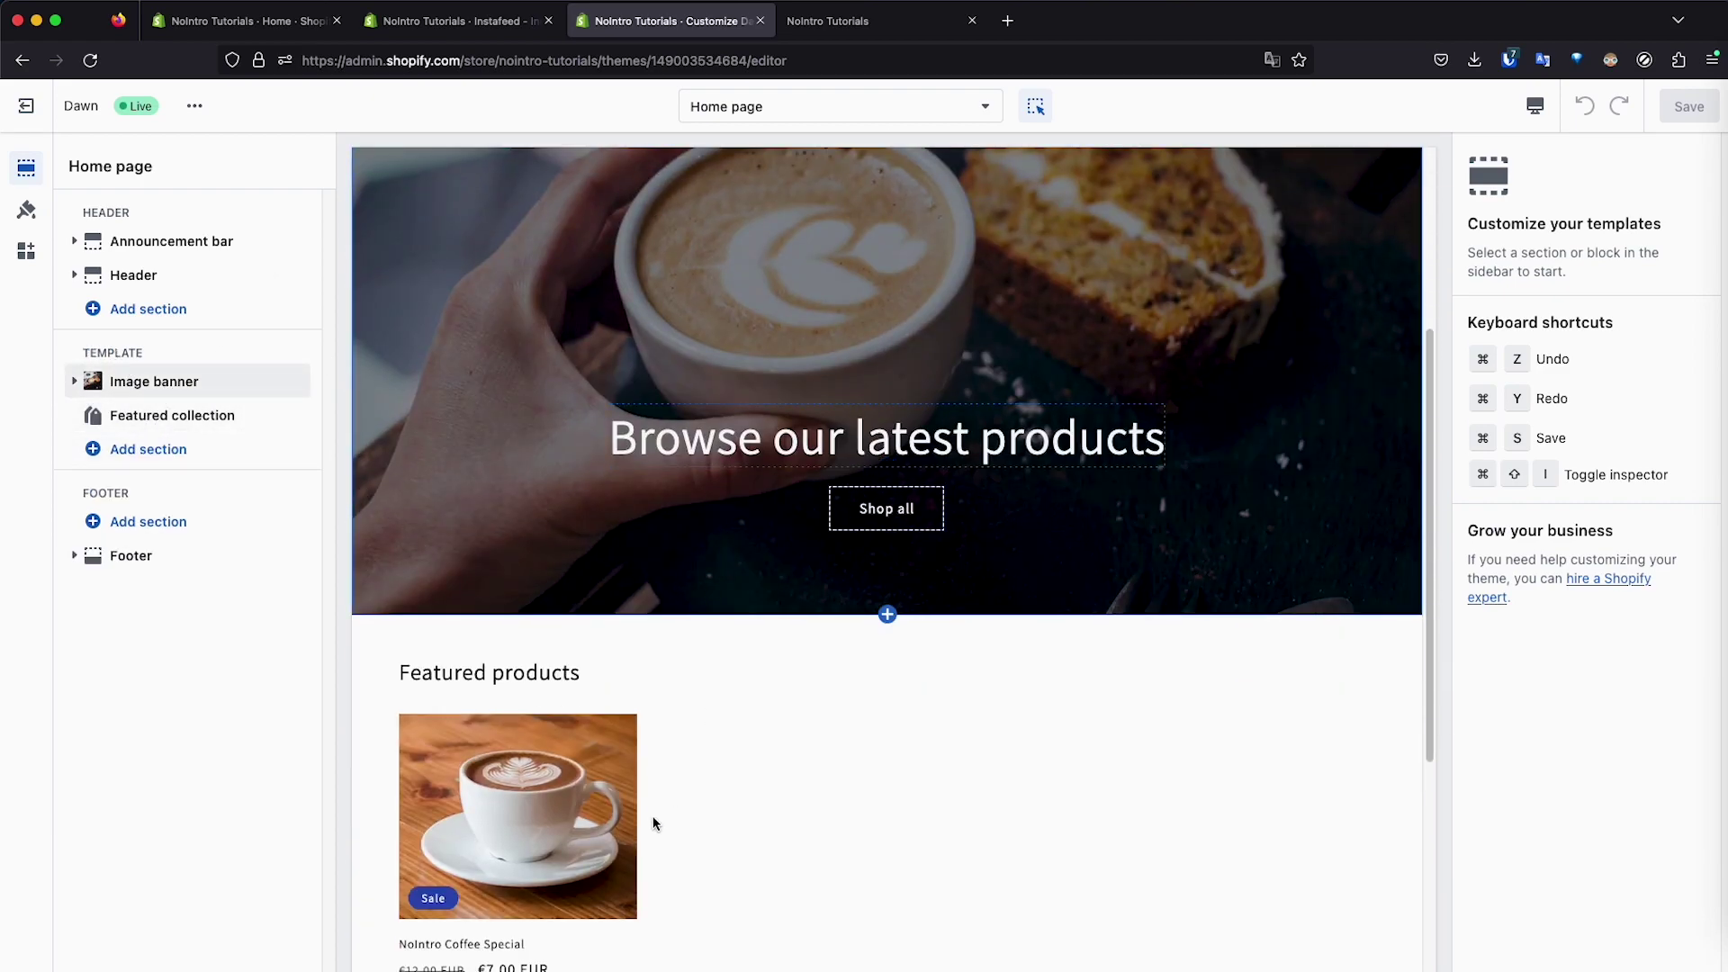
pyautogui.click(166, 464)
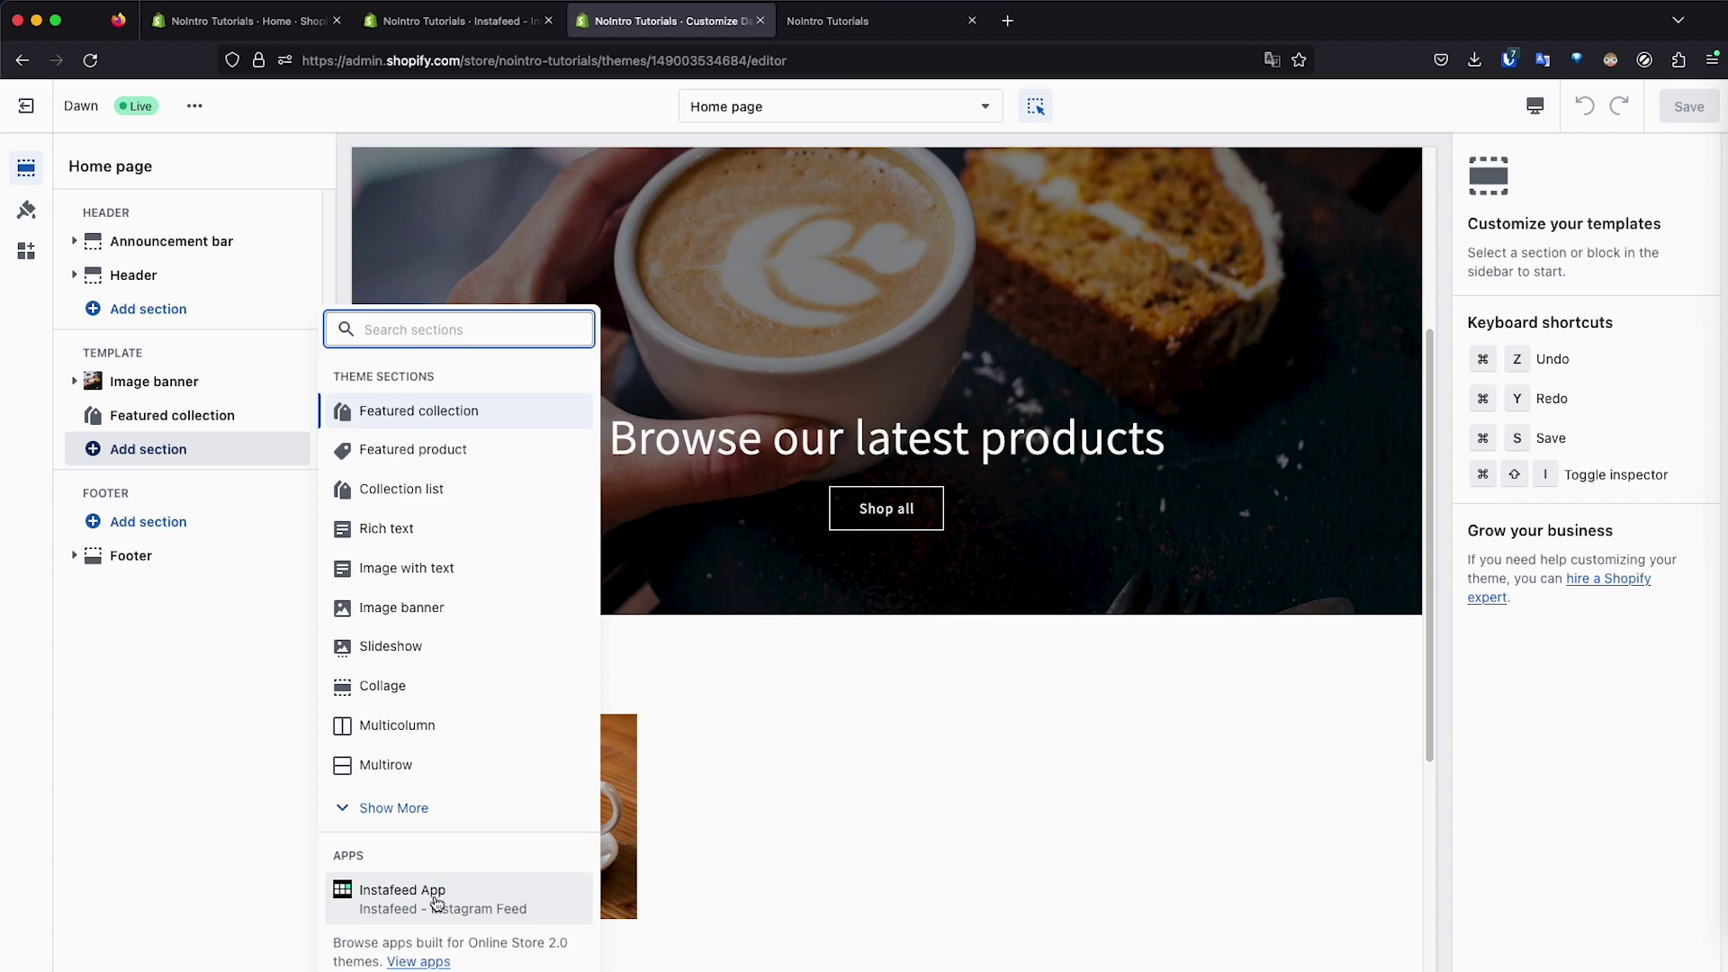
pyautogui.click(407, 900)
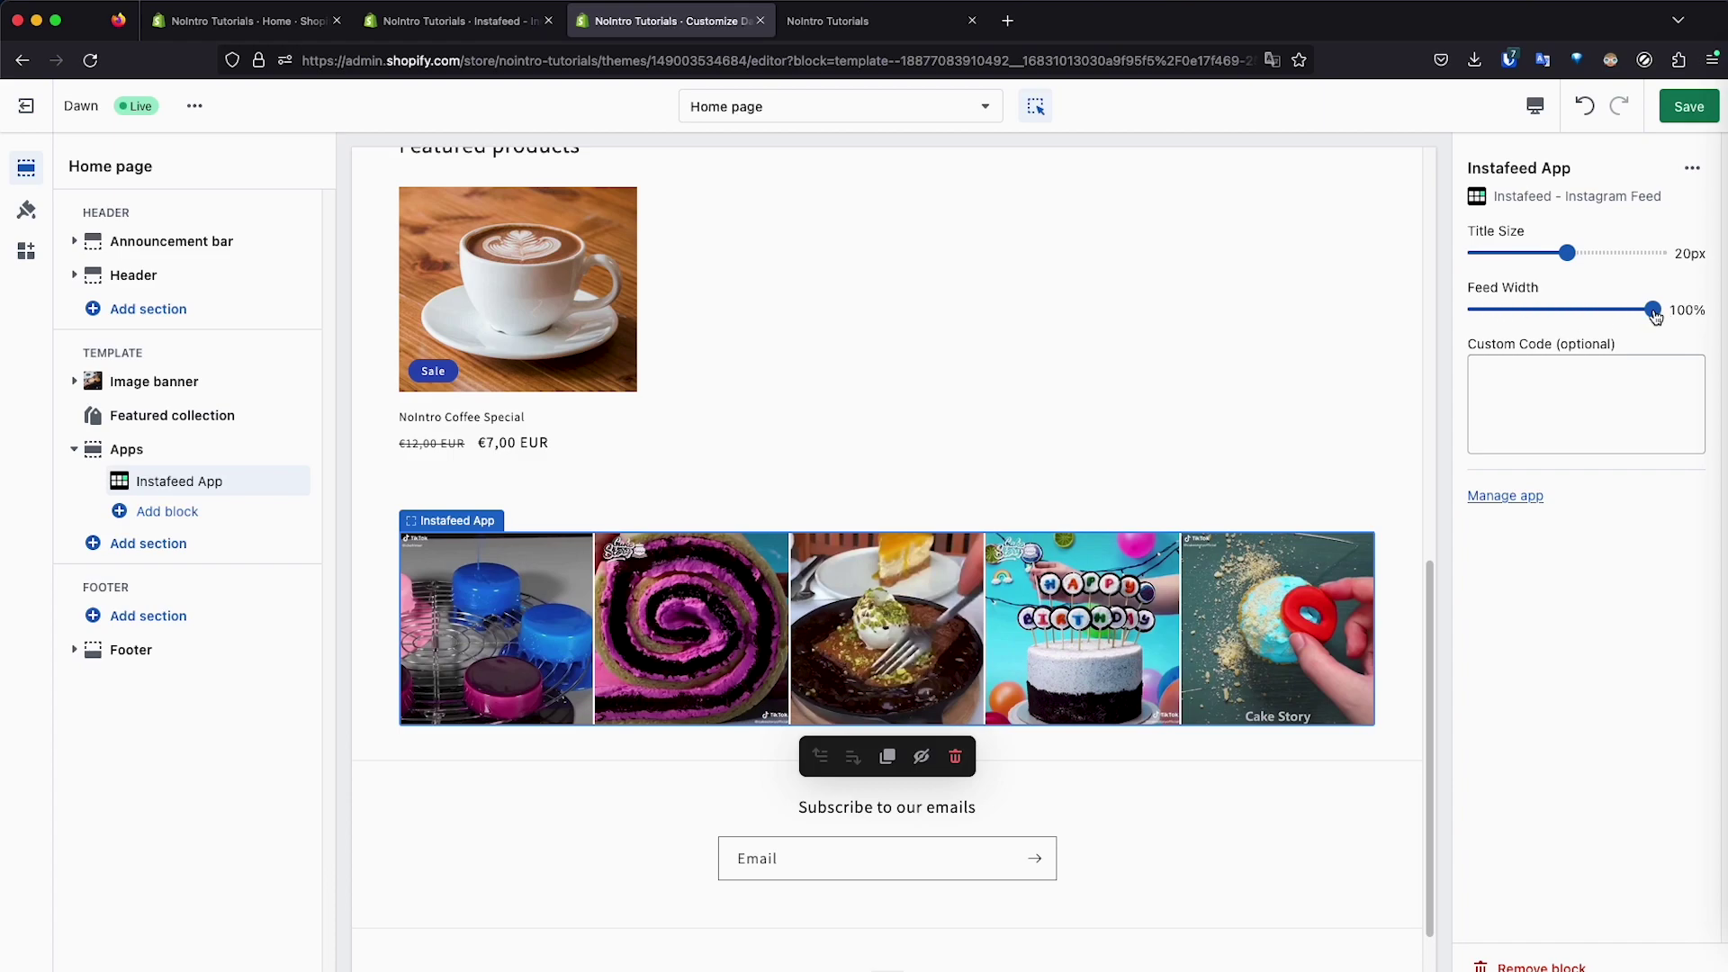
pyautogui.moveTo(1654, 314)
pyautogui.mouseDown()
pyautogui.moveTo(1572, 317)
pyautogui.moveTo(1655, 310)
pyautogui.mouseUp()
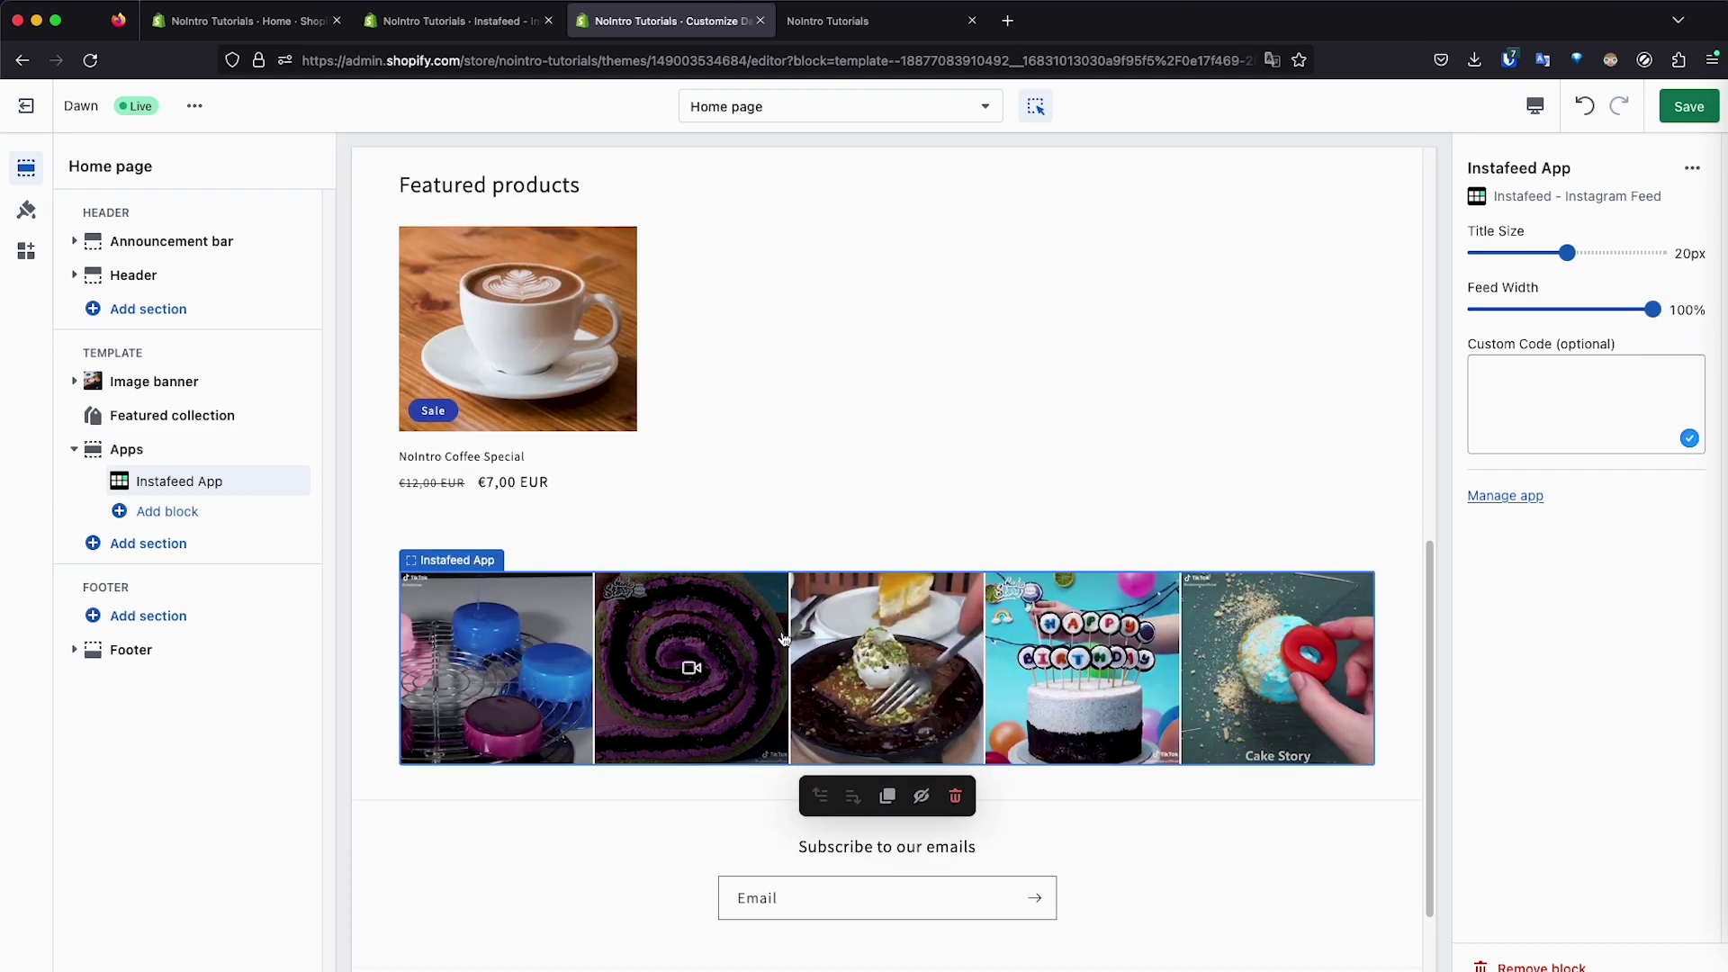
pyautogui.scroll(10, 791, 574)
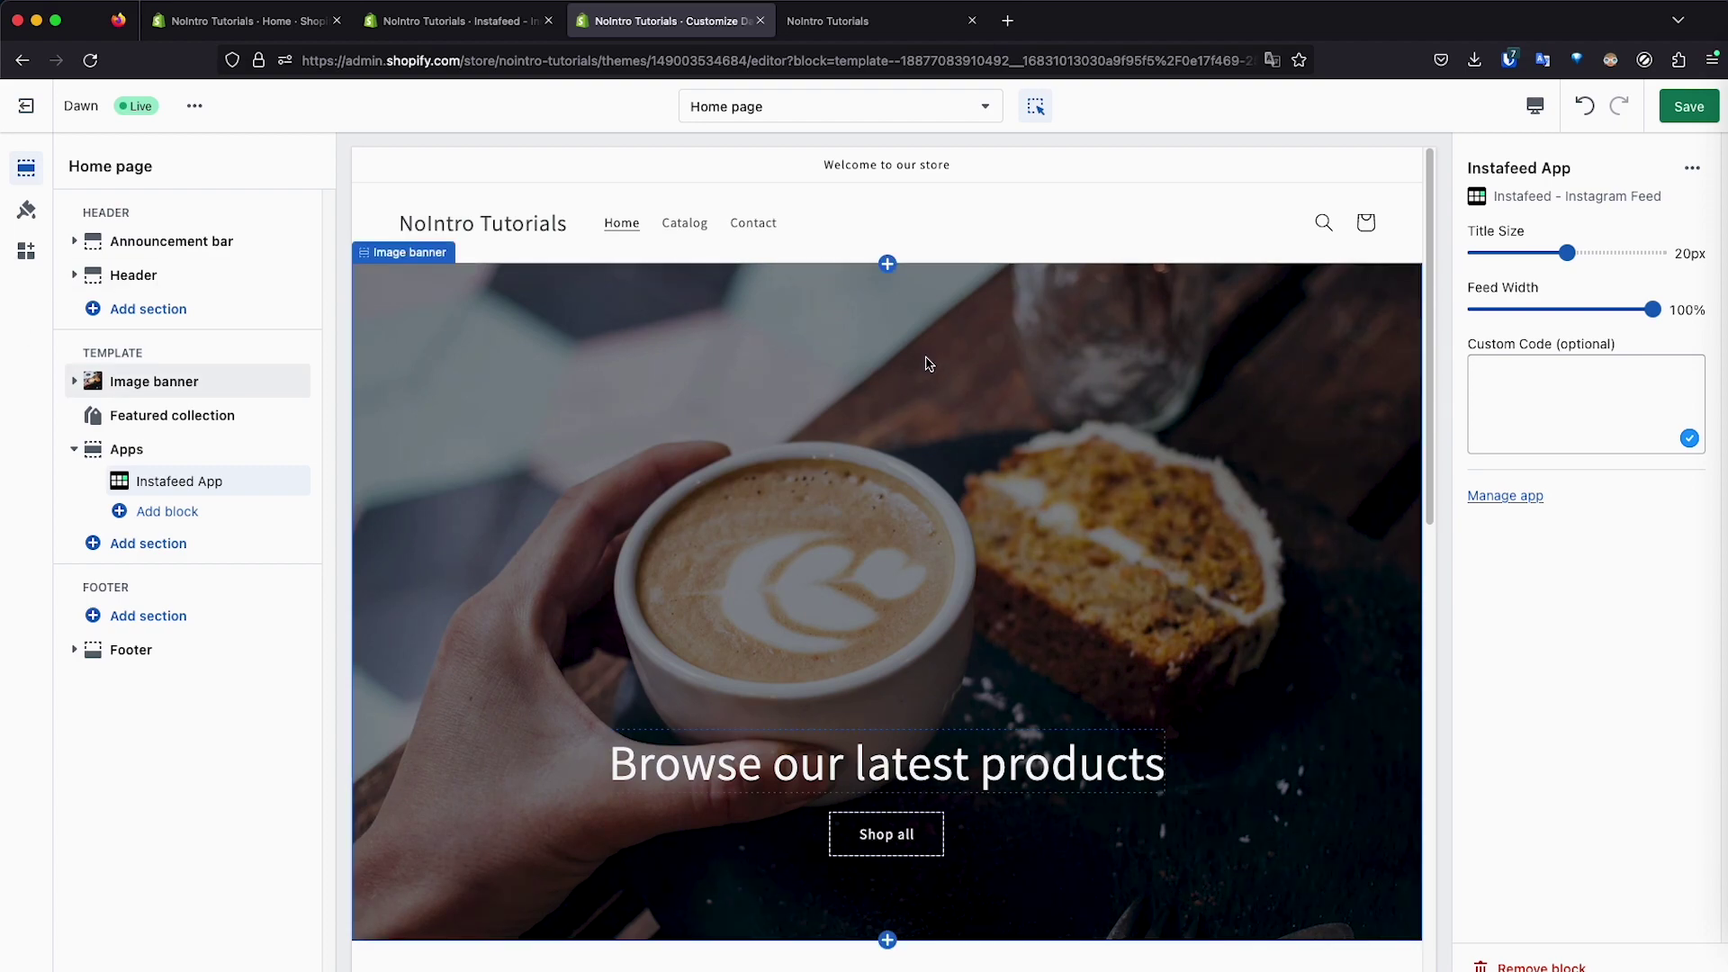
# Collapse the Apps section, drag it above Image banner, and save the template
pyautogui.moveTo(90, 450)
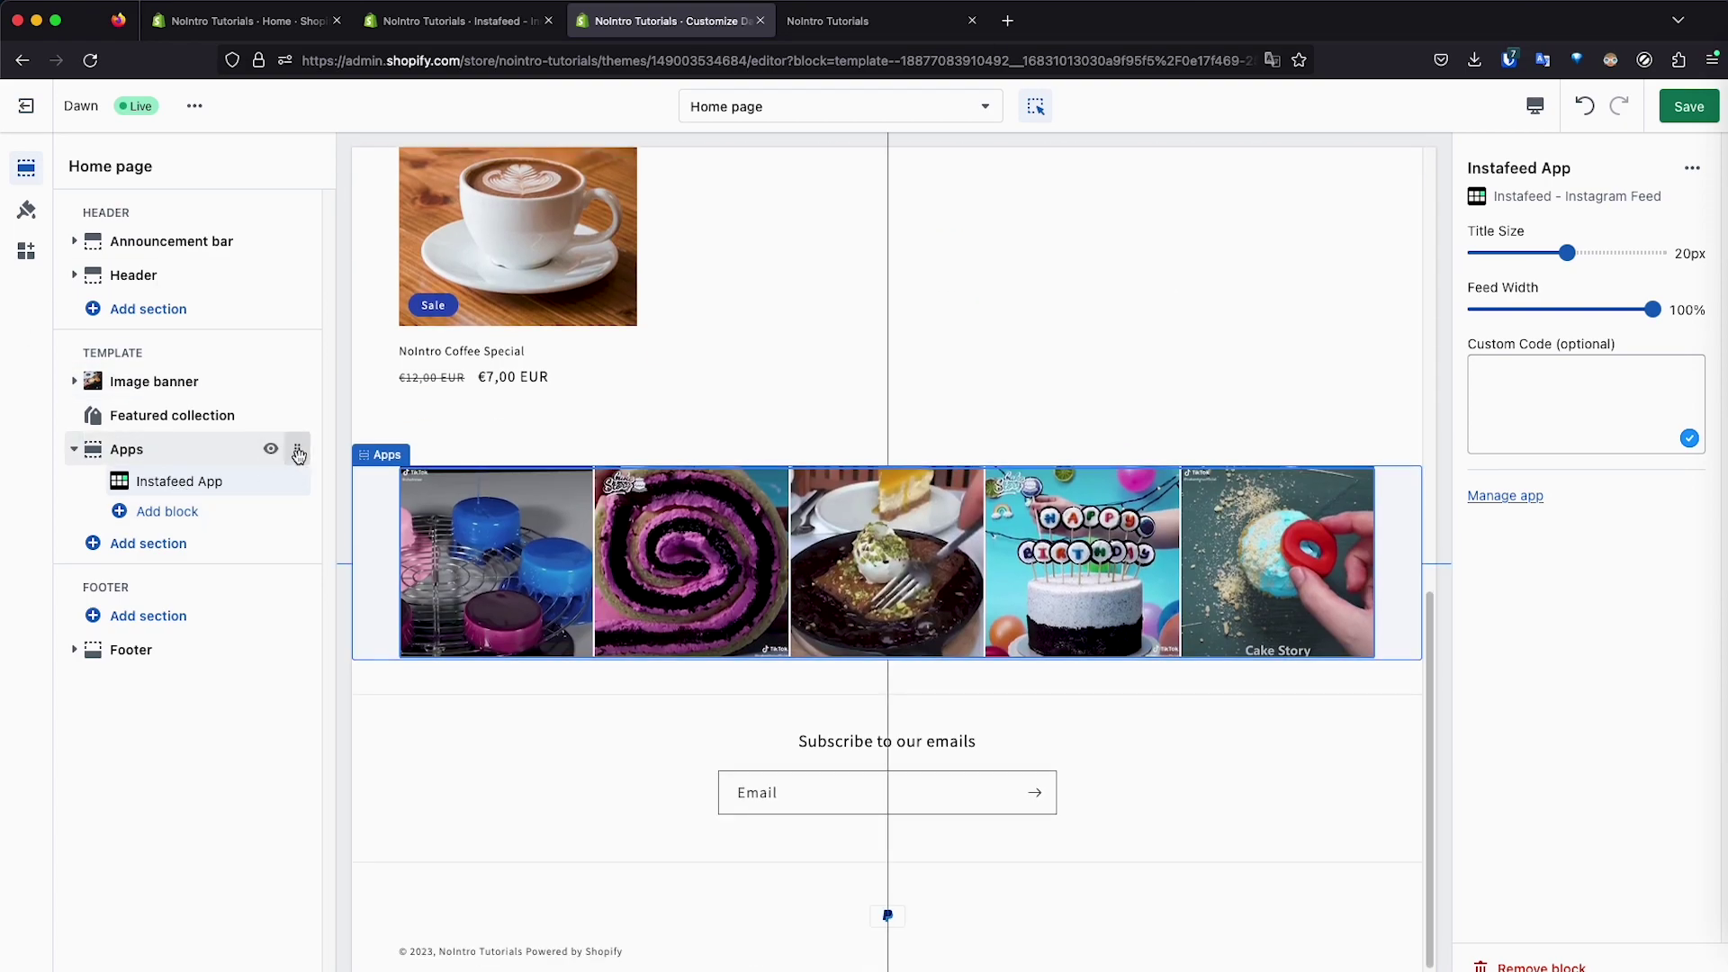
pyautogui.click(72, 449)
pyautogui.moveTo(295, 450); pyautogui.dragTo(274, 383)
pyautogui.click(1689, 106)
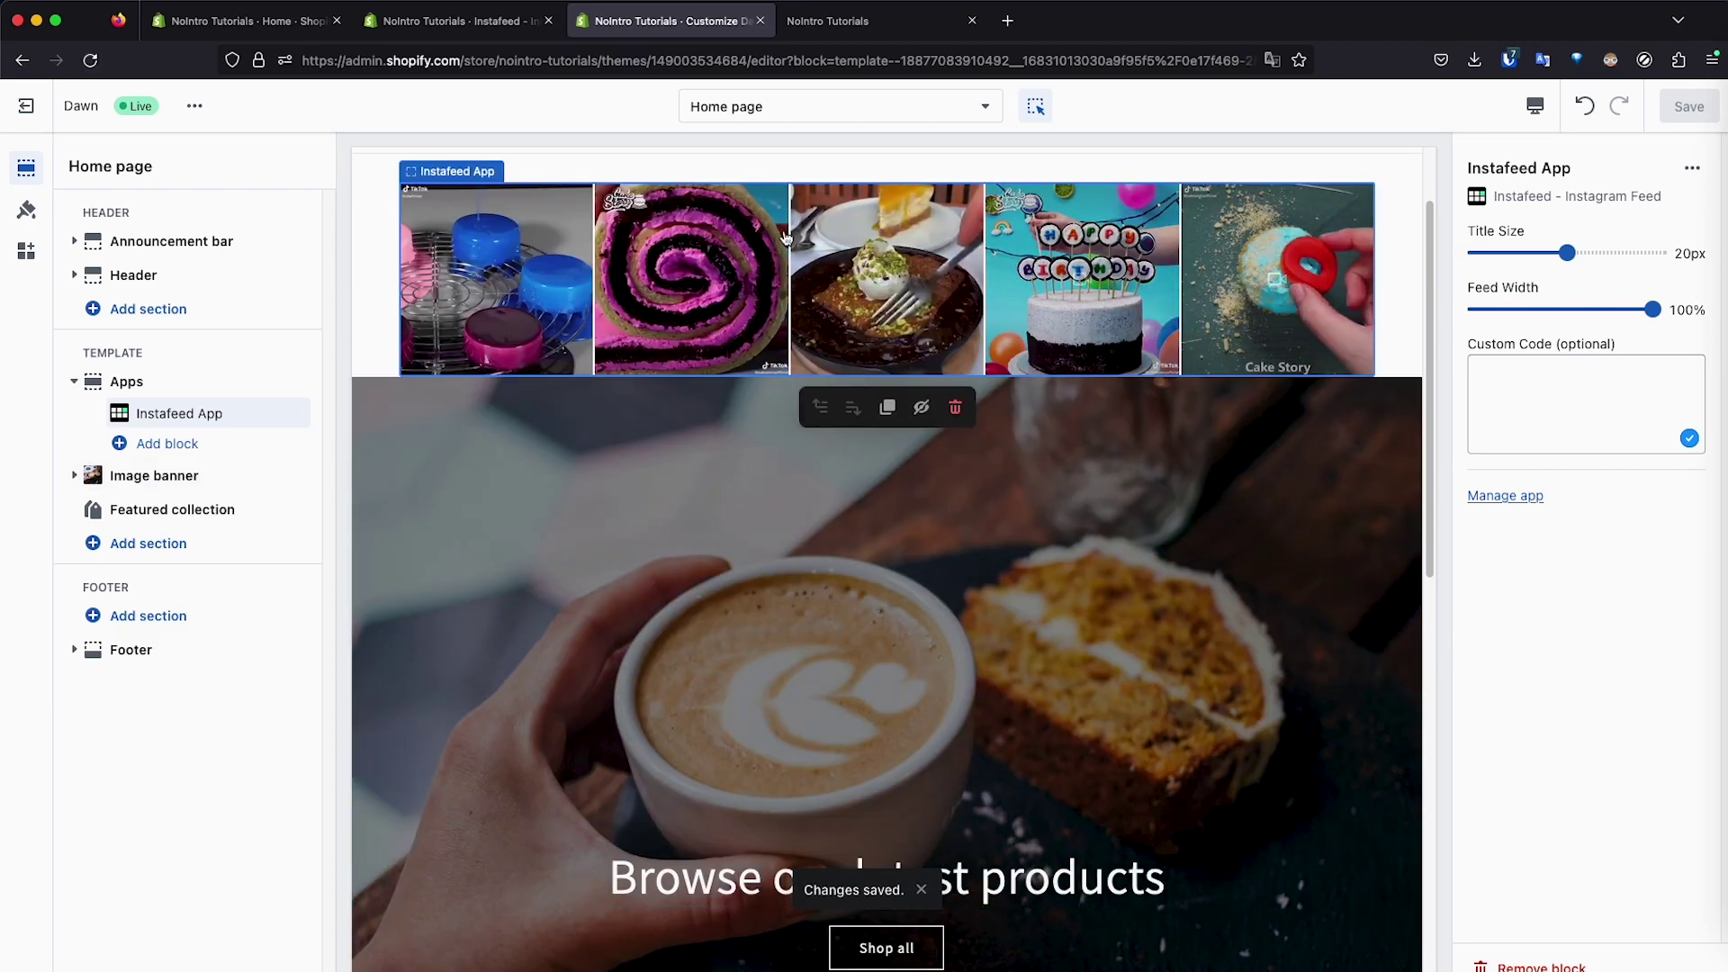
pyautogui.scroll(2, 799, 264)
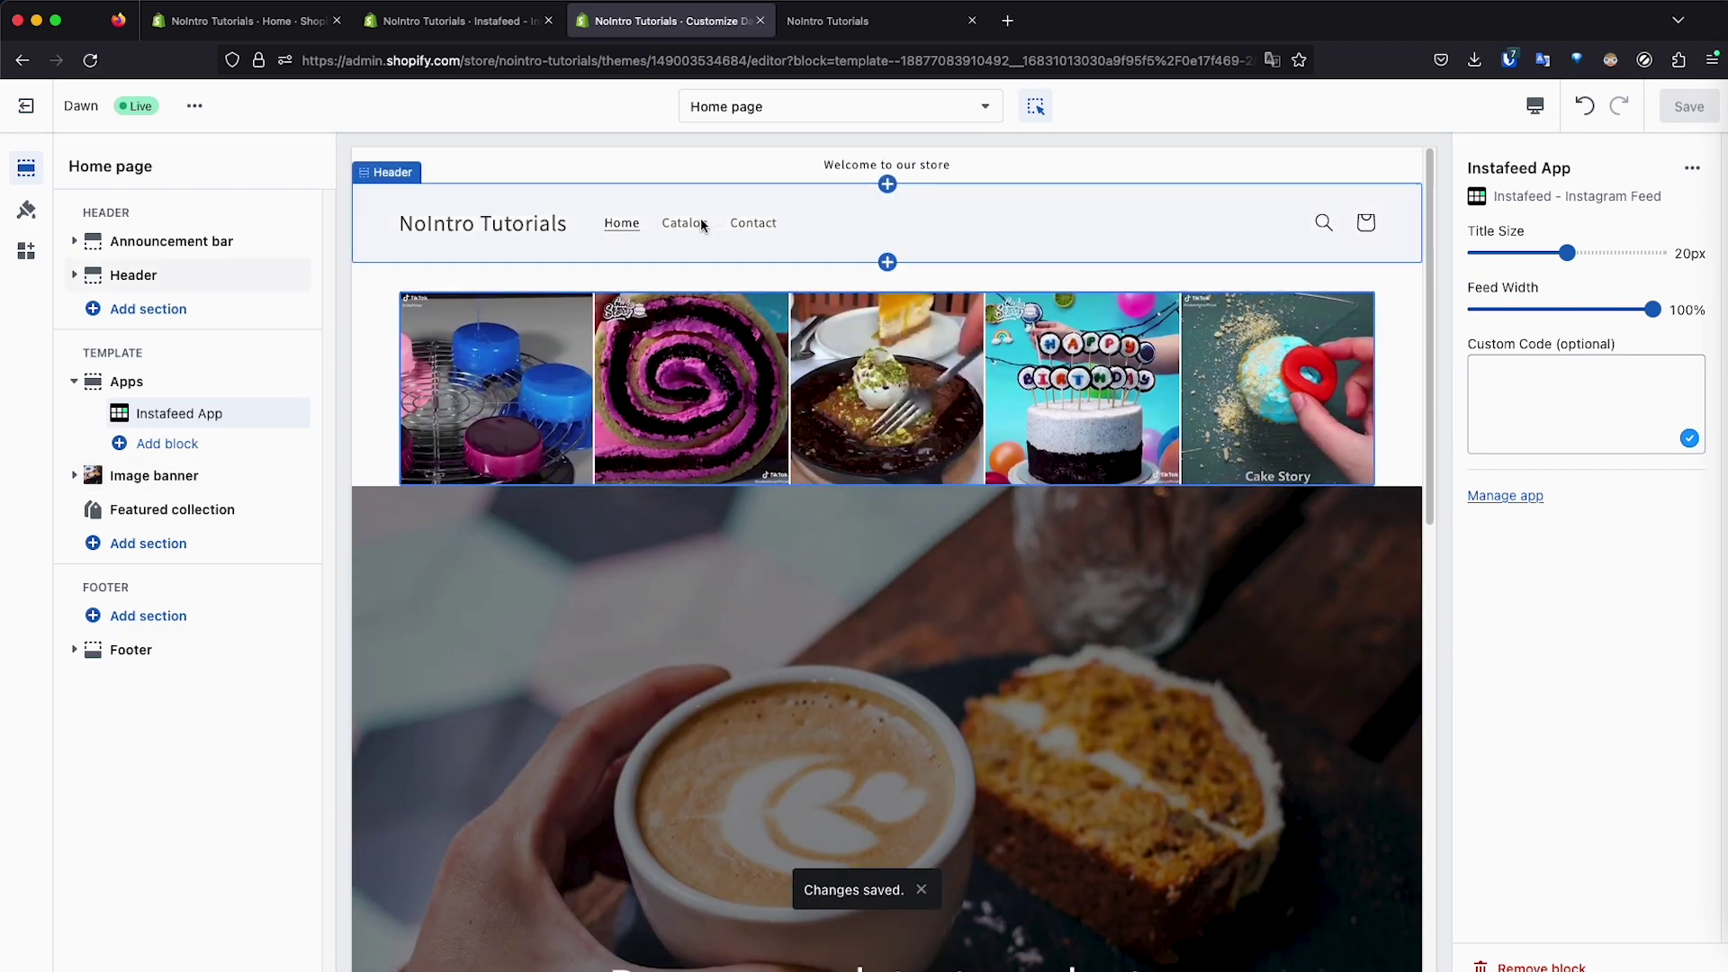
pyautogui.scroll(-10, 703, 220)
pyautogui.scroll(5, 957, 471)
pyautogui.scroll(5, 798, 375)
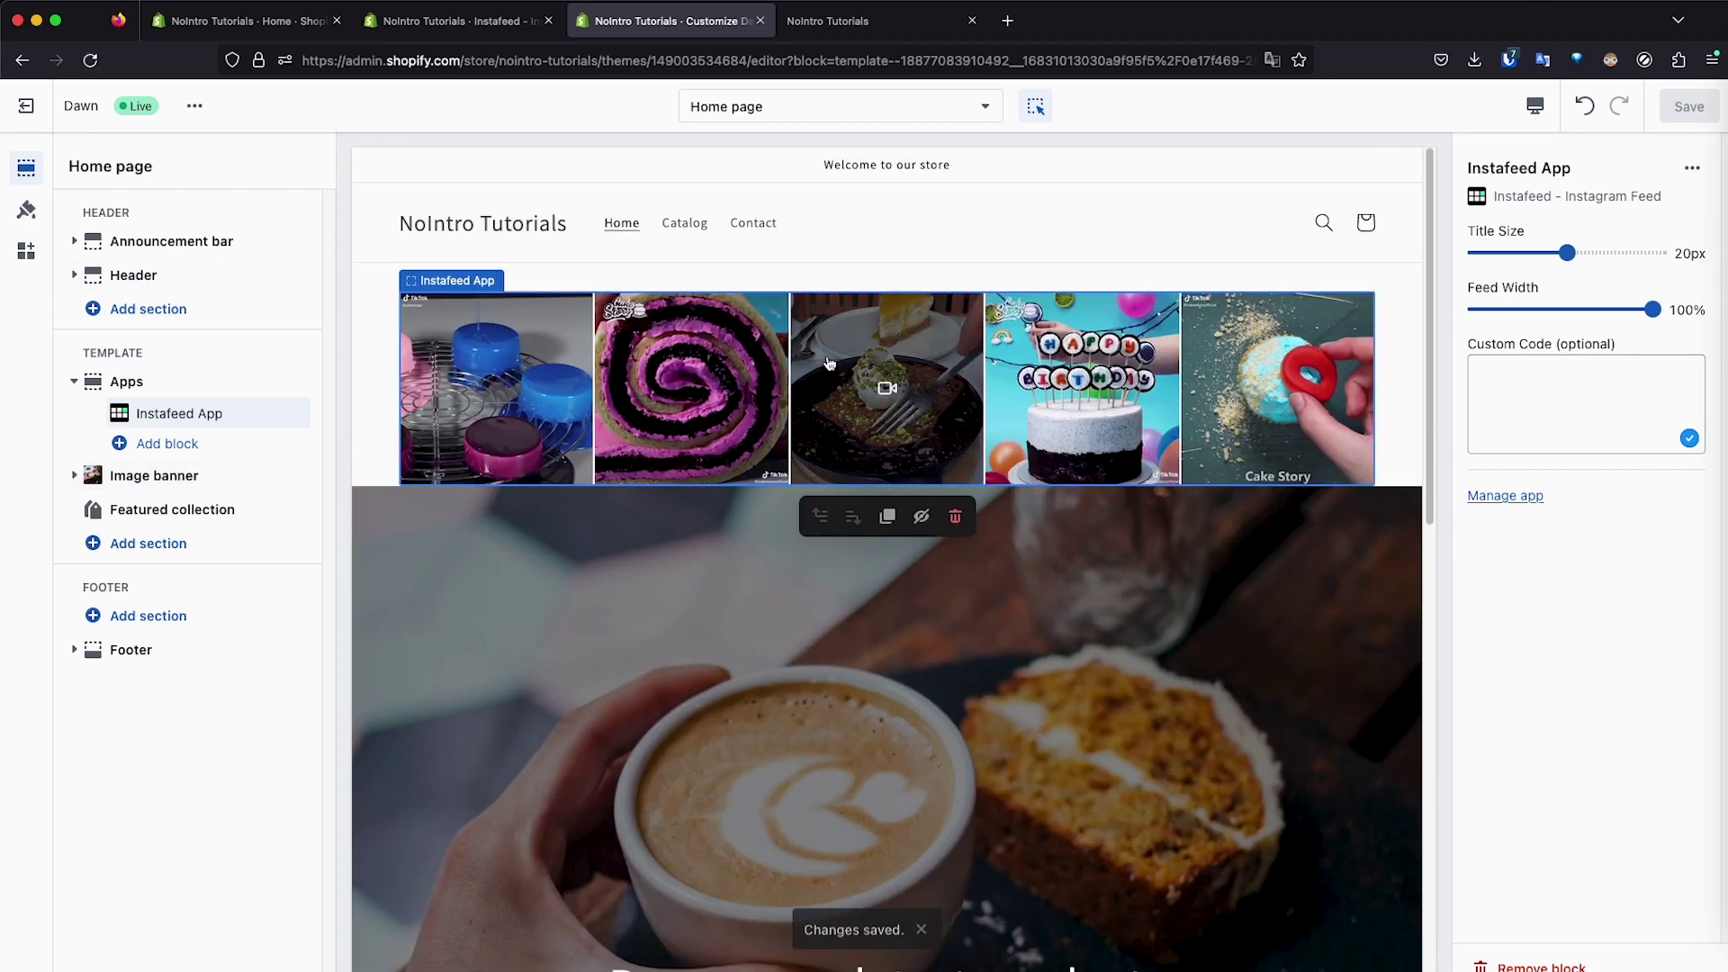
# Reload the storefront and open the first Instagram post, toggling its video sound on and off
pyautogui.click(864, 27)
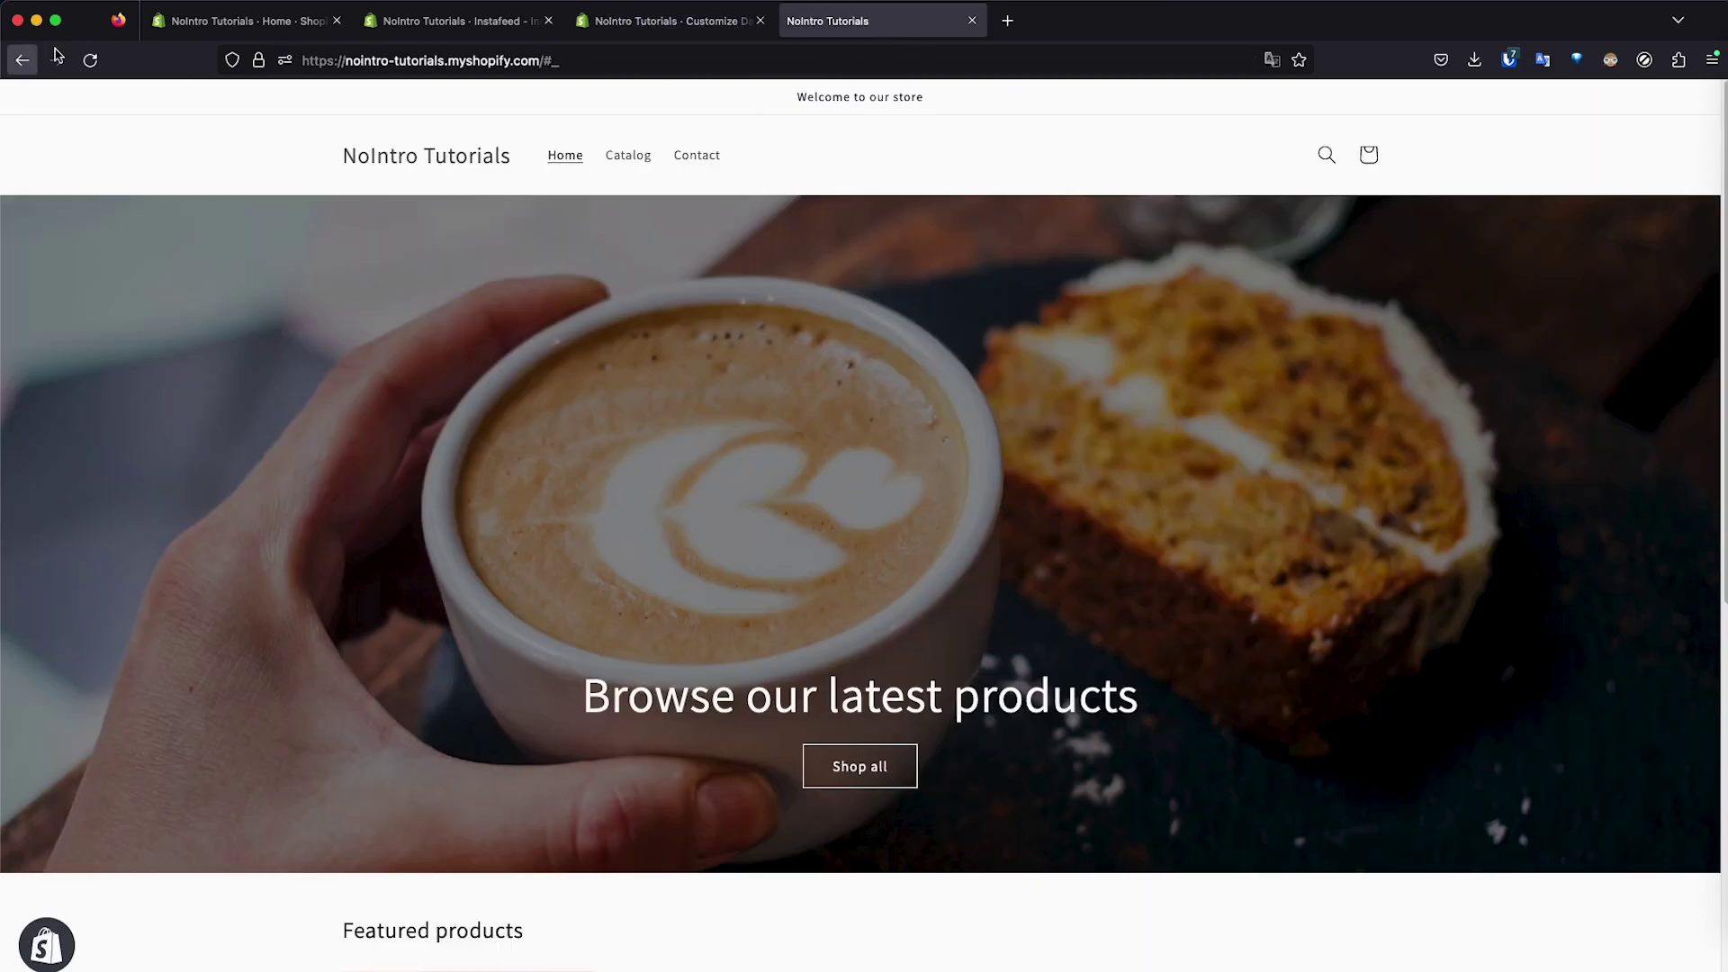
pyautogui.click(92, 61)
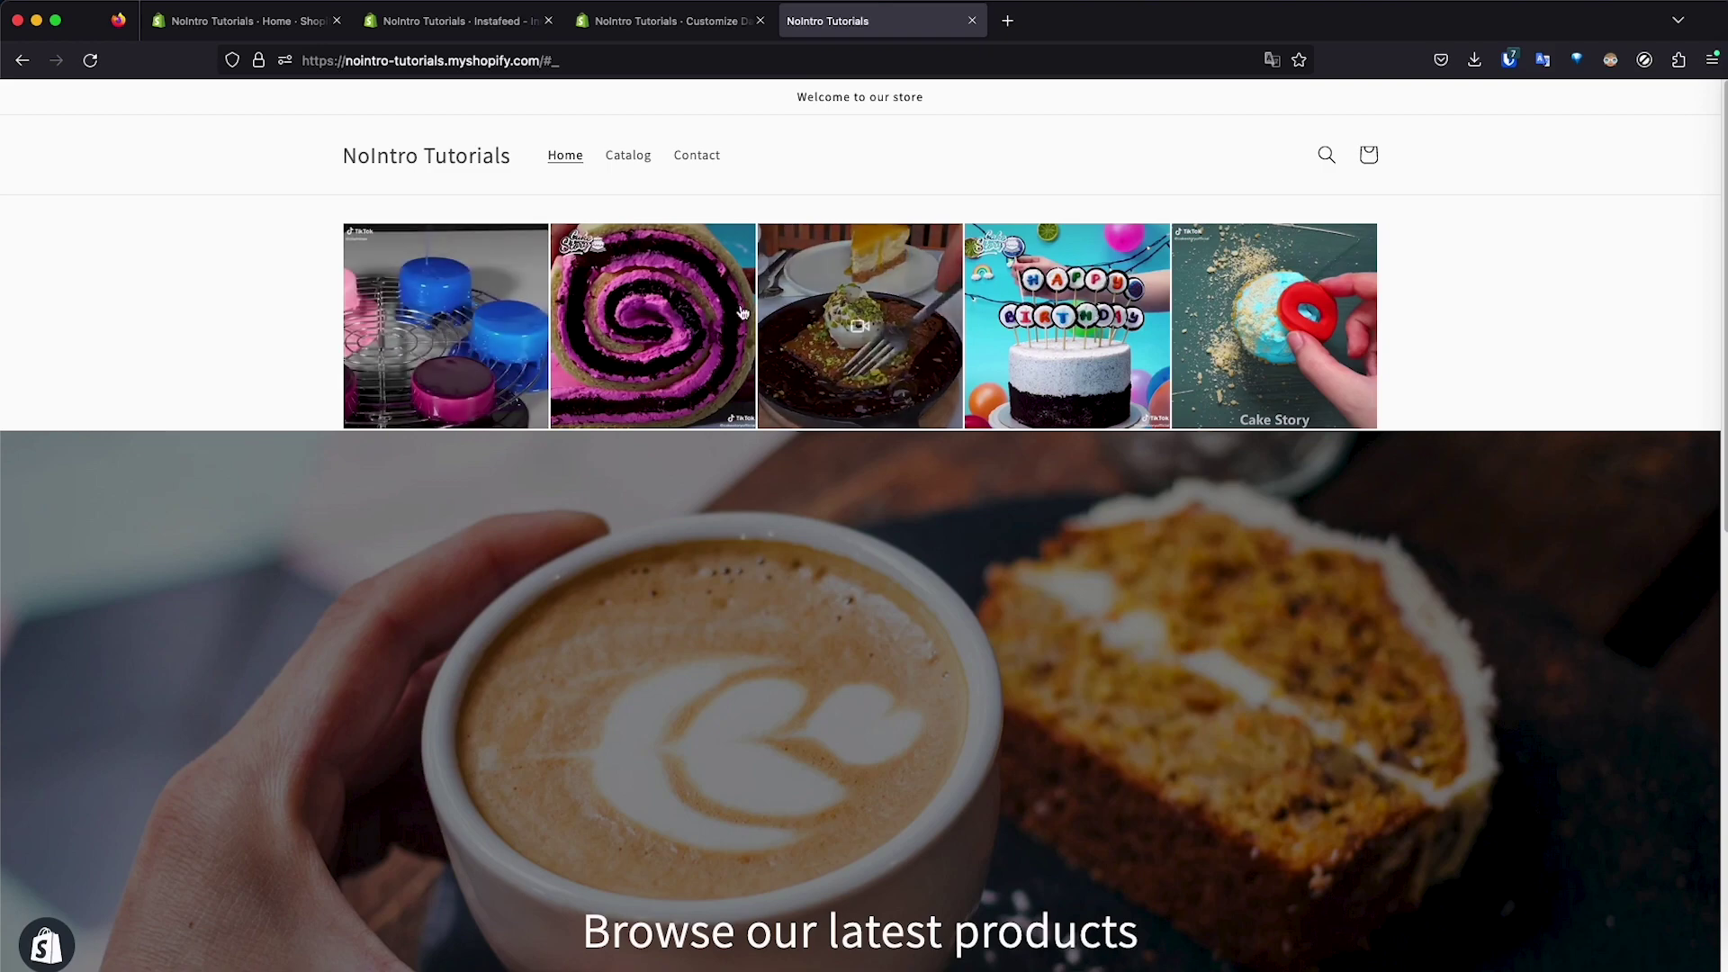
pyautogui.click(468, 309)
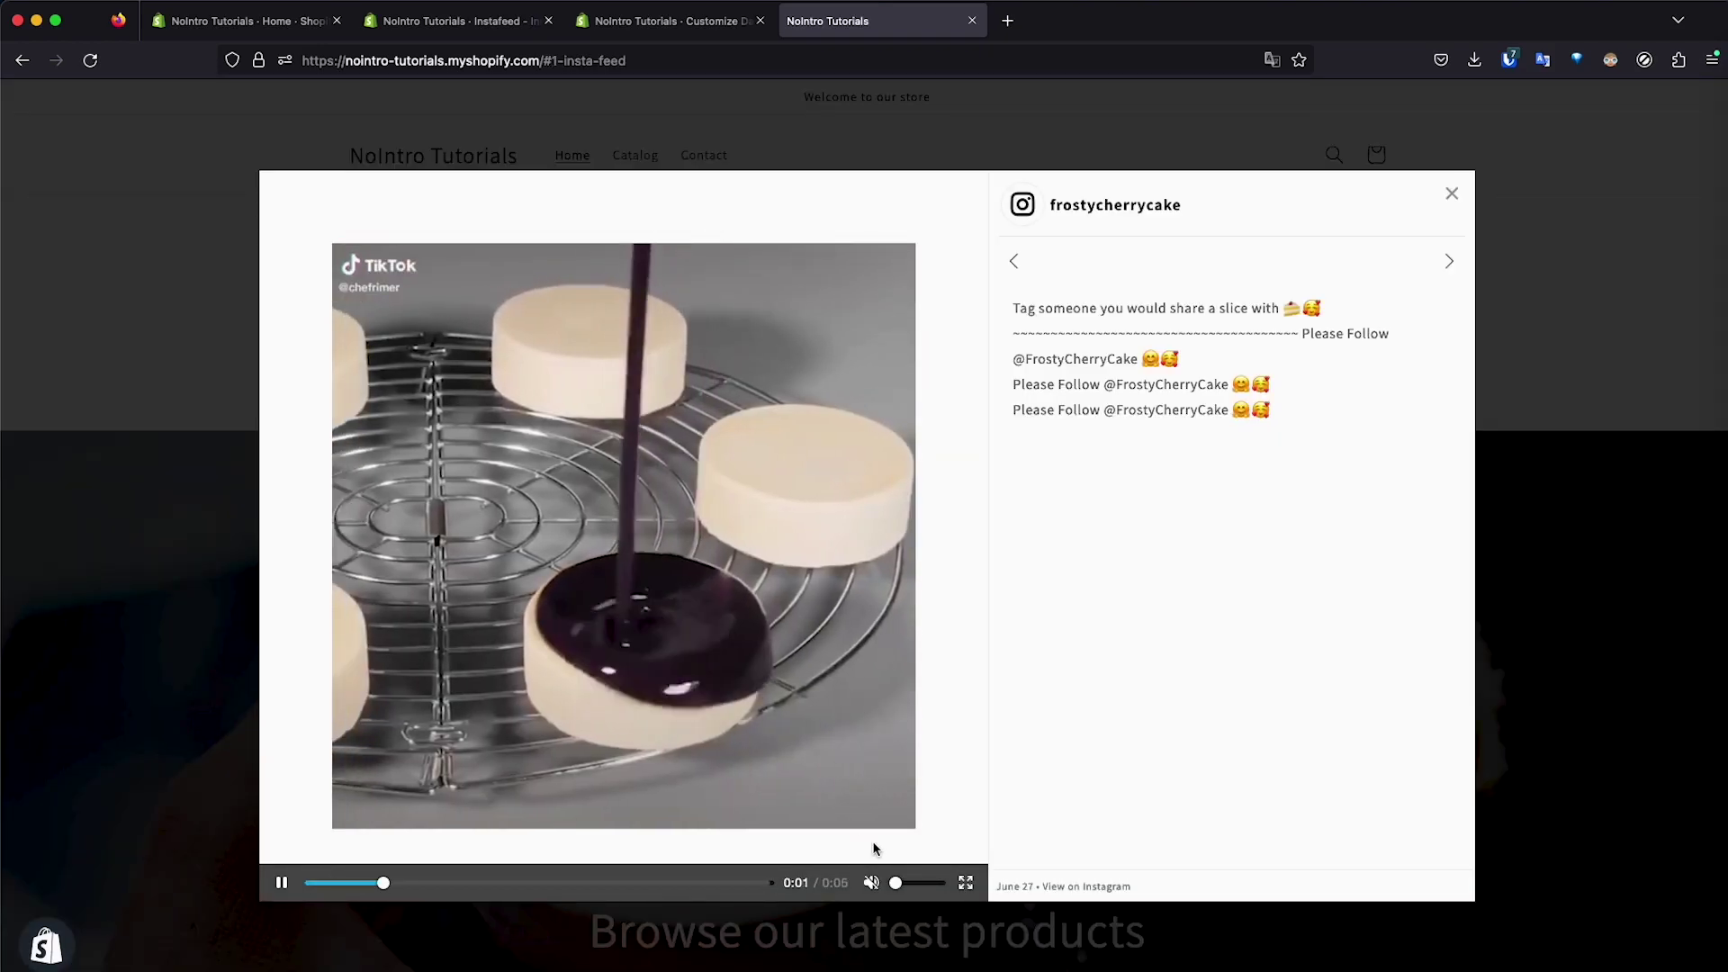
pyautogui.click(871, 883)
pyautogui.click(871, 883)
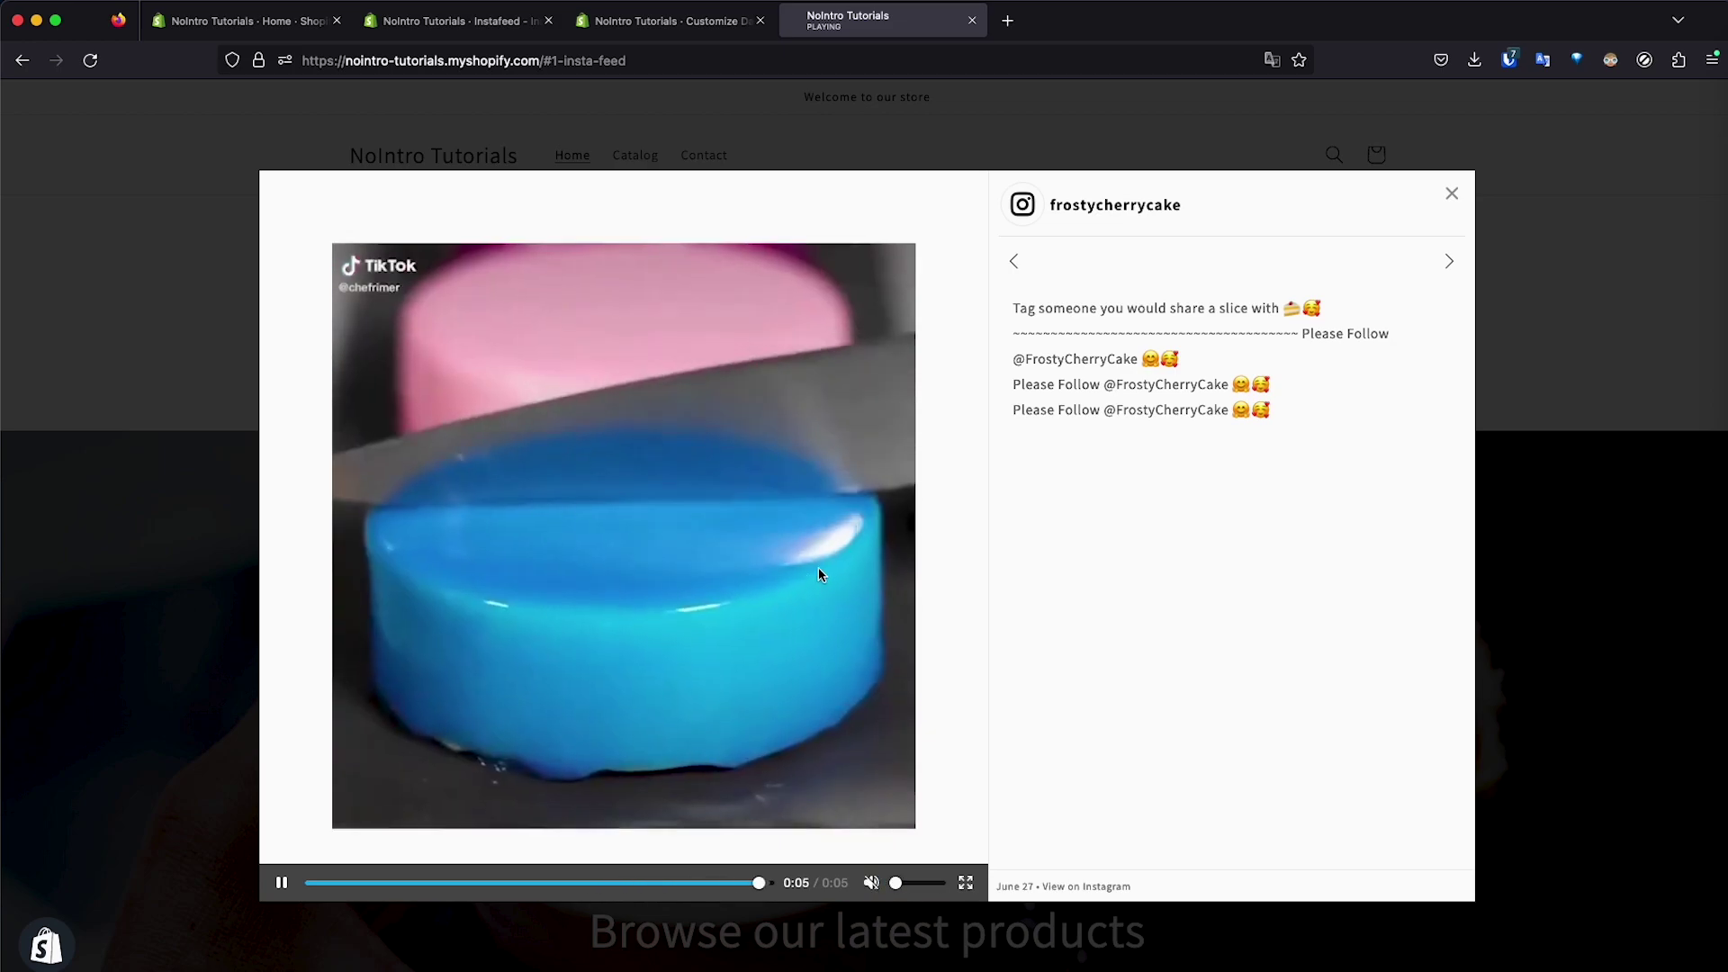
# Step through the following posts in the popup viewer, then close it
pyautogui.click(1447, 270)
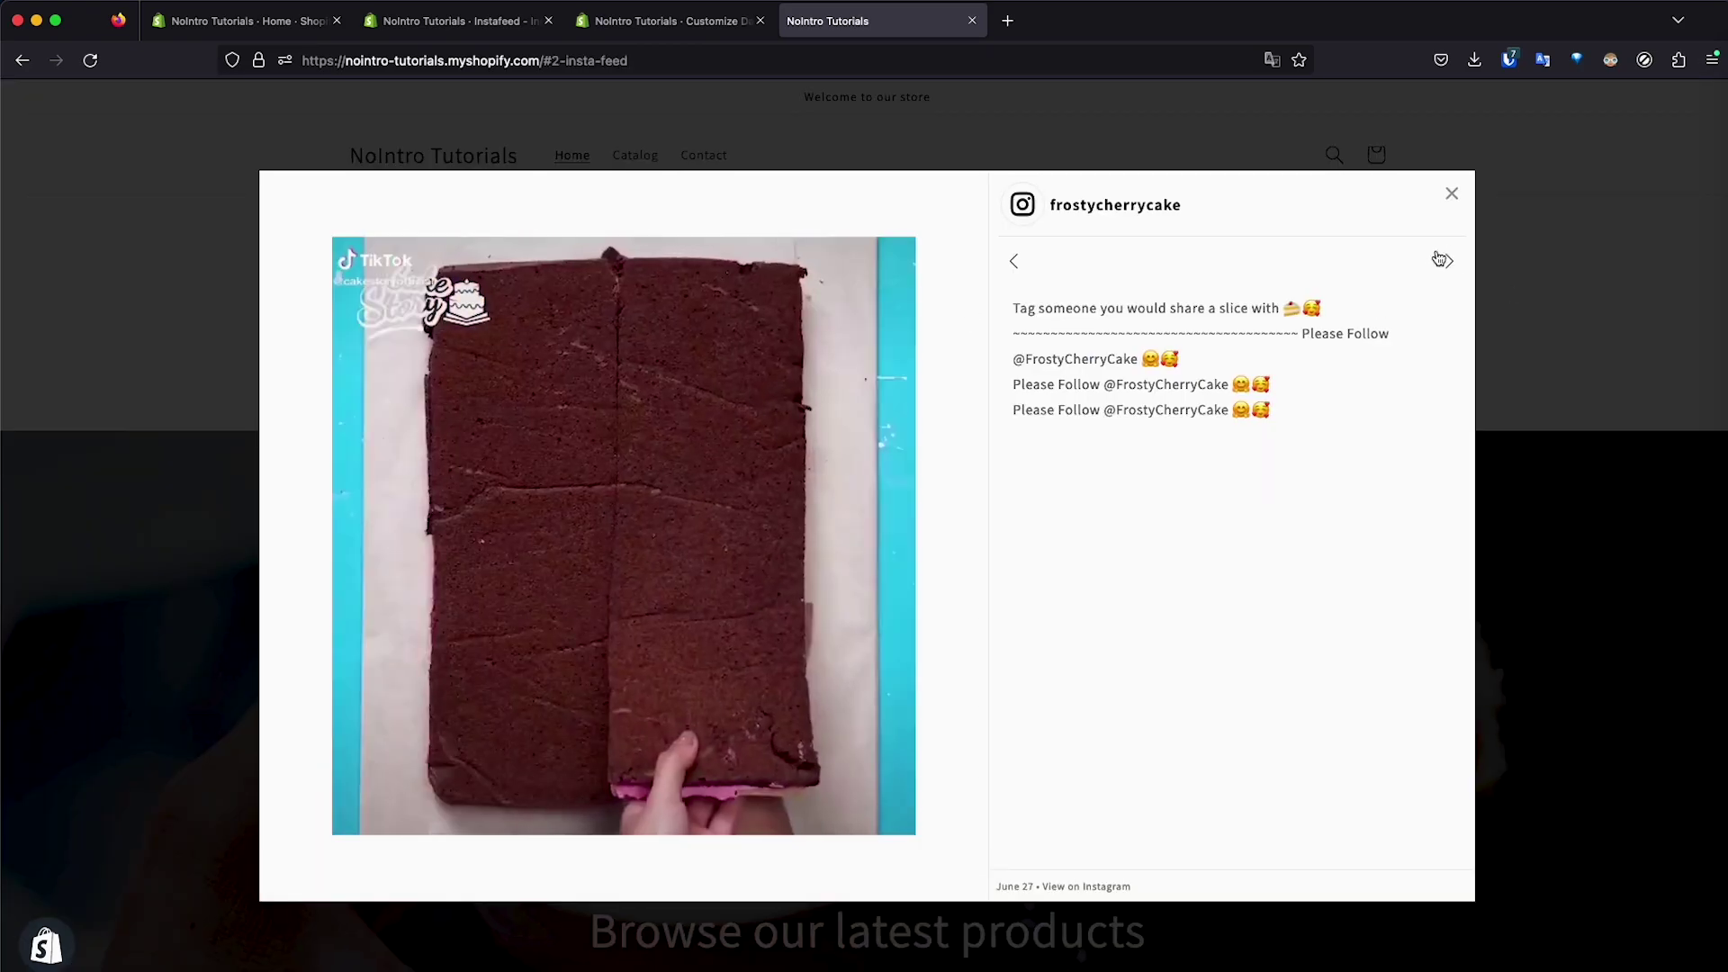
pyautogui.click(1448, 262)
pyautogui.click(1449, 264)
pyautogui.click(1448, 263)
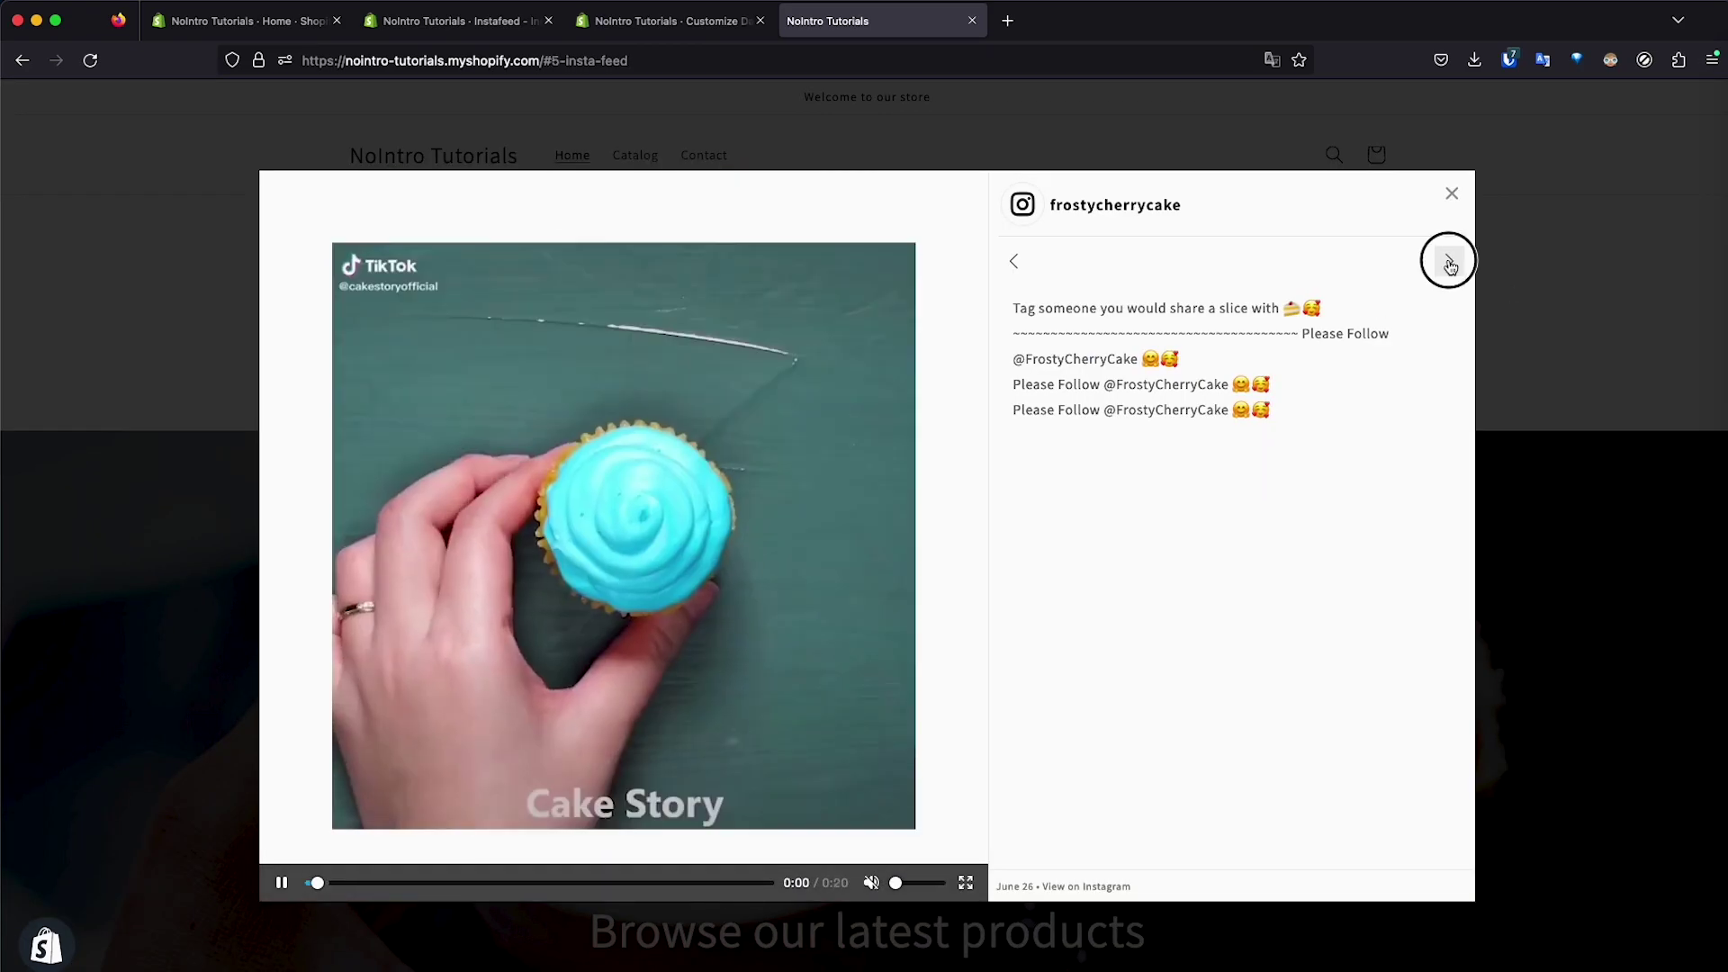
pyautogui.click(1449, 263)
pyautogui.click(1448, 263)
pyautogui.click(1448, 263)
pyautogui.click(1448, 263)
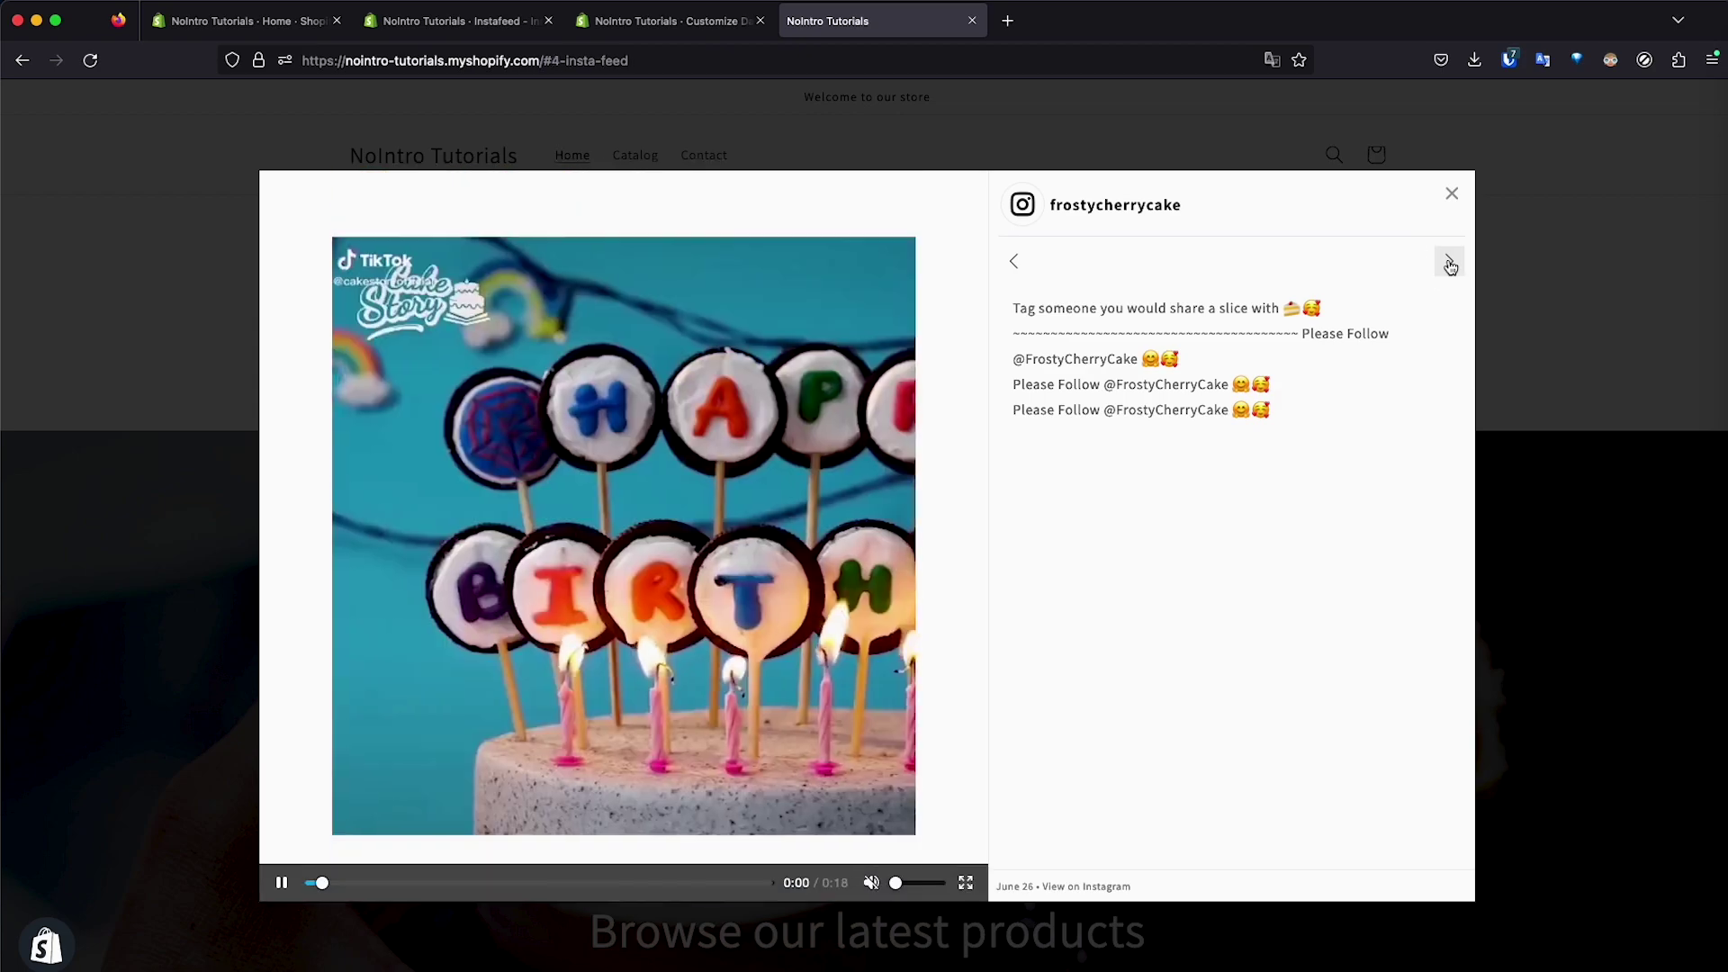
pyautogui.click(1448, 263)
pyautogui.click(1451, 193)
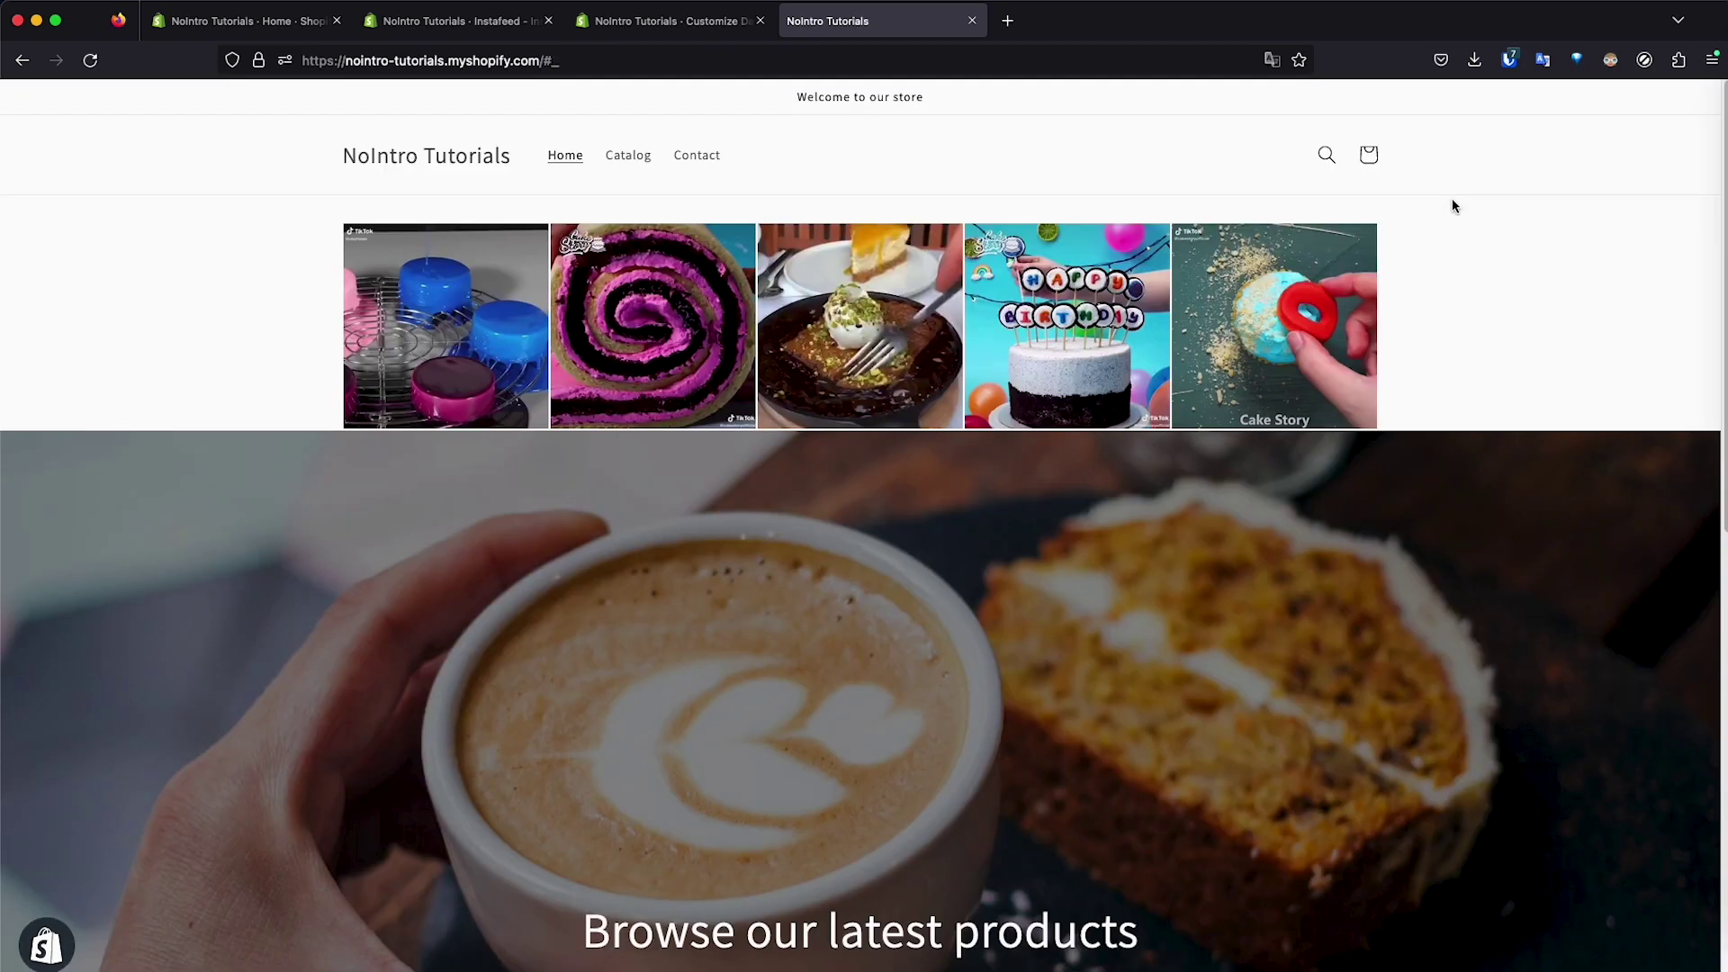
# Open the fifth feed post, advance one post, and close the viewer
pyautogui.click(1273, 324)
pyautogui.click(1449, 262)
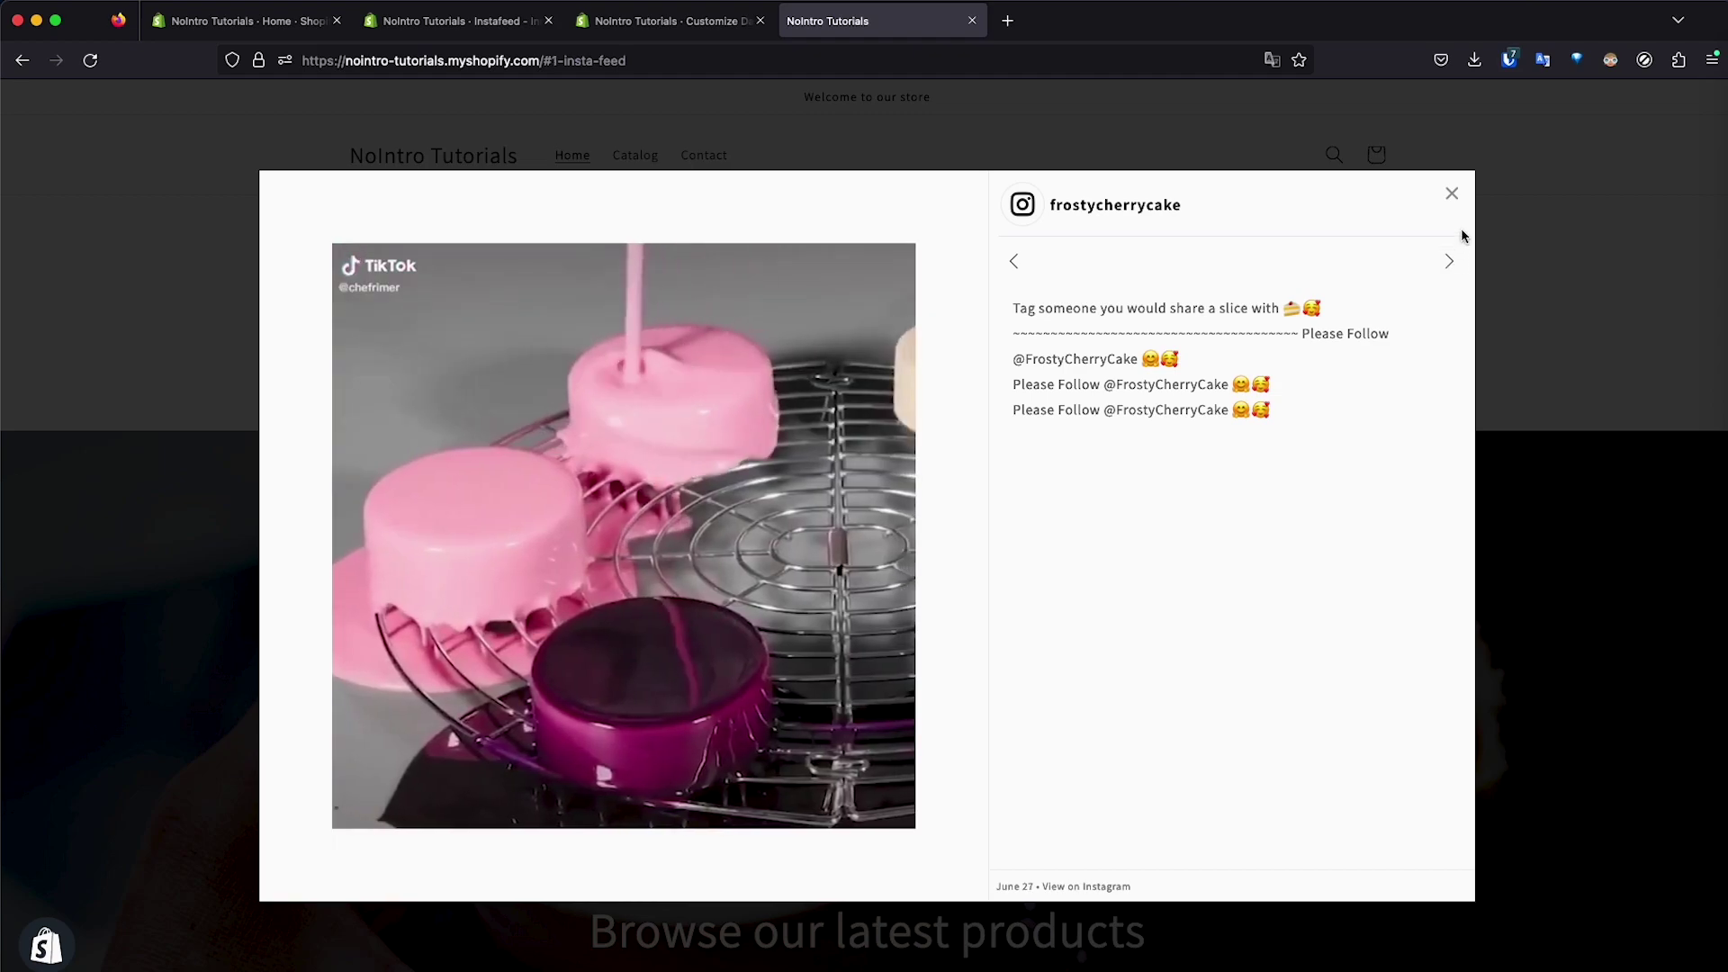
pyautogui.click(1451, 194)
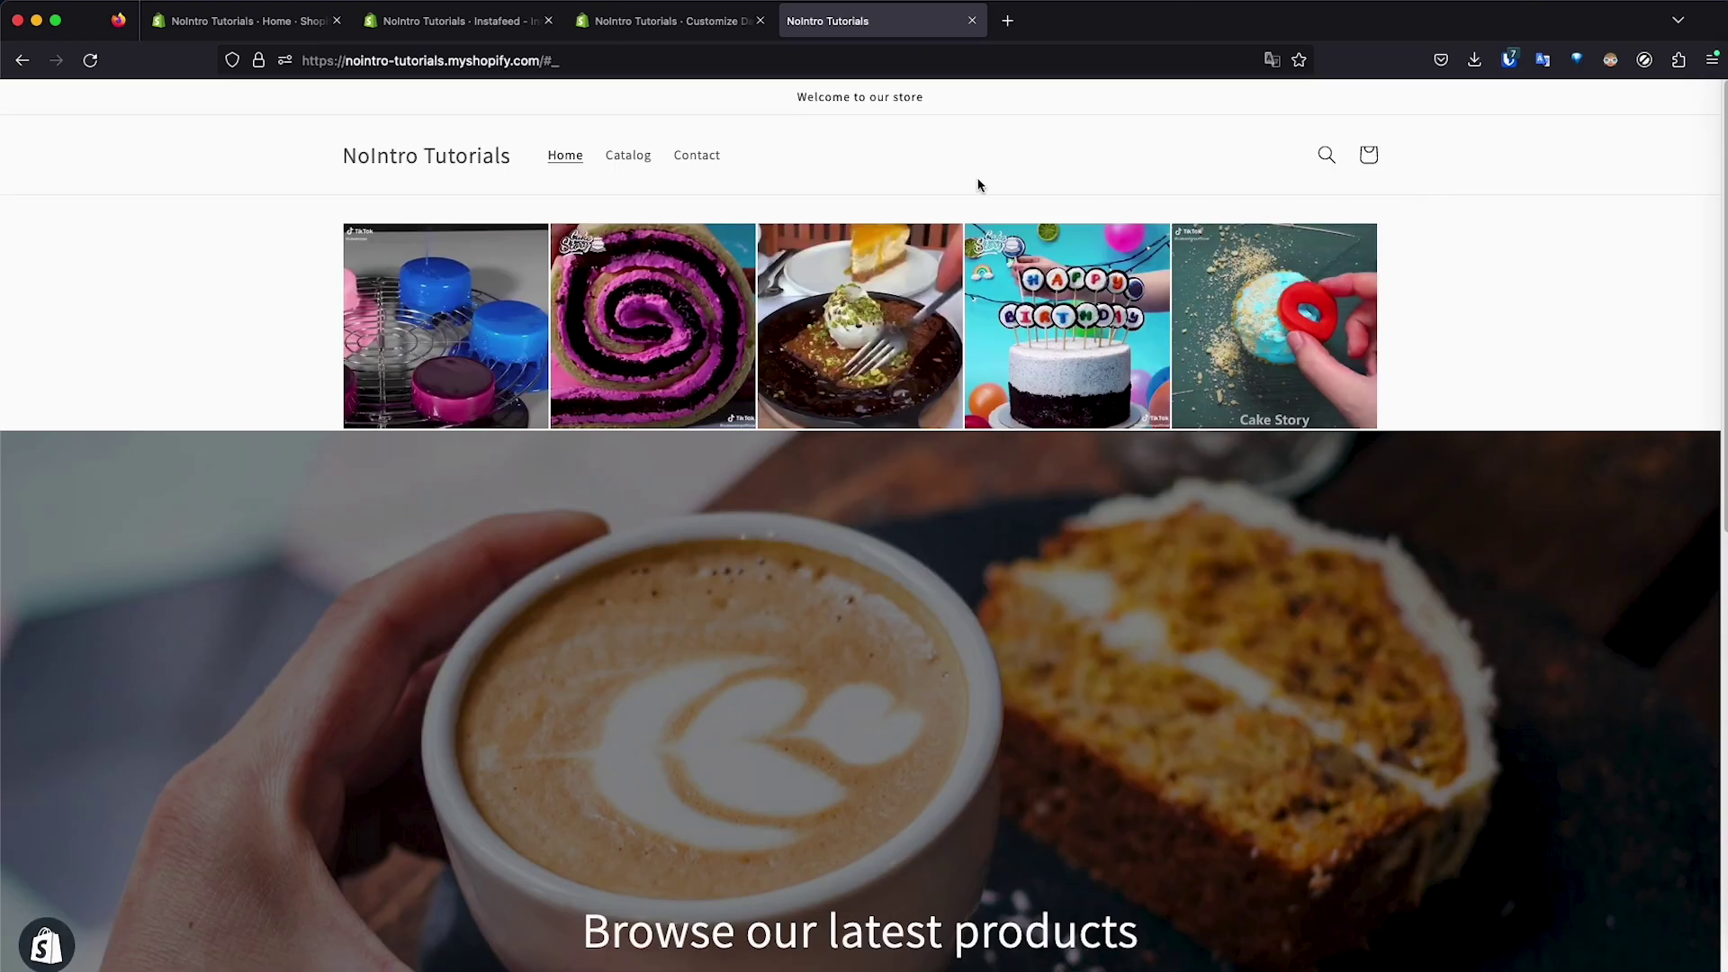